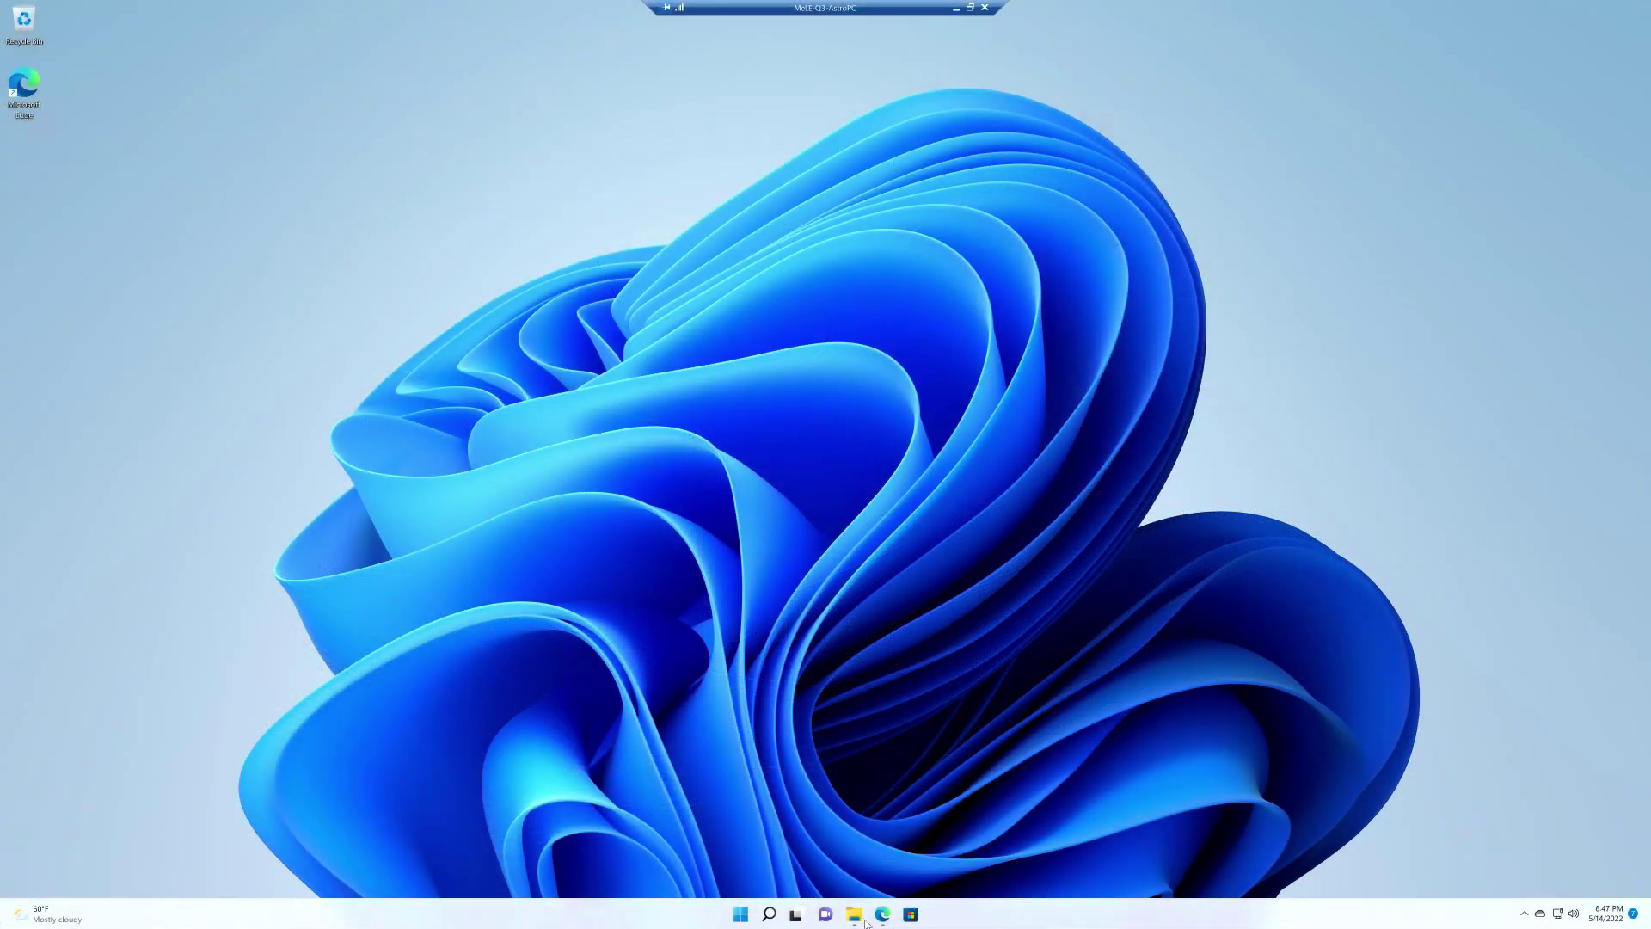
Enable the .NET Framework 3.5 feature per the ASCOM easy directions, then install ASCOM Platform 6.6.
left_click(879, 919)
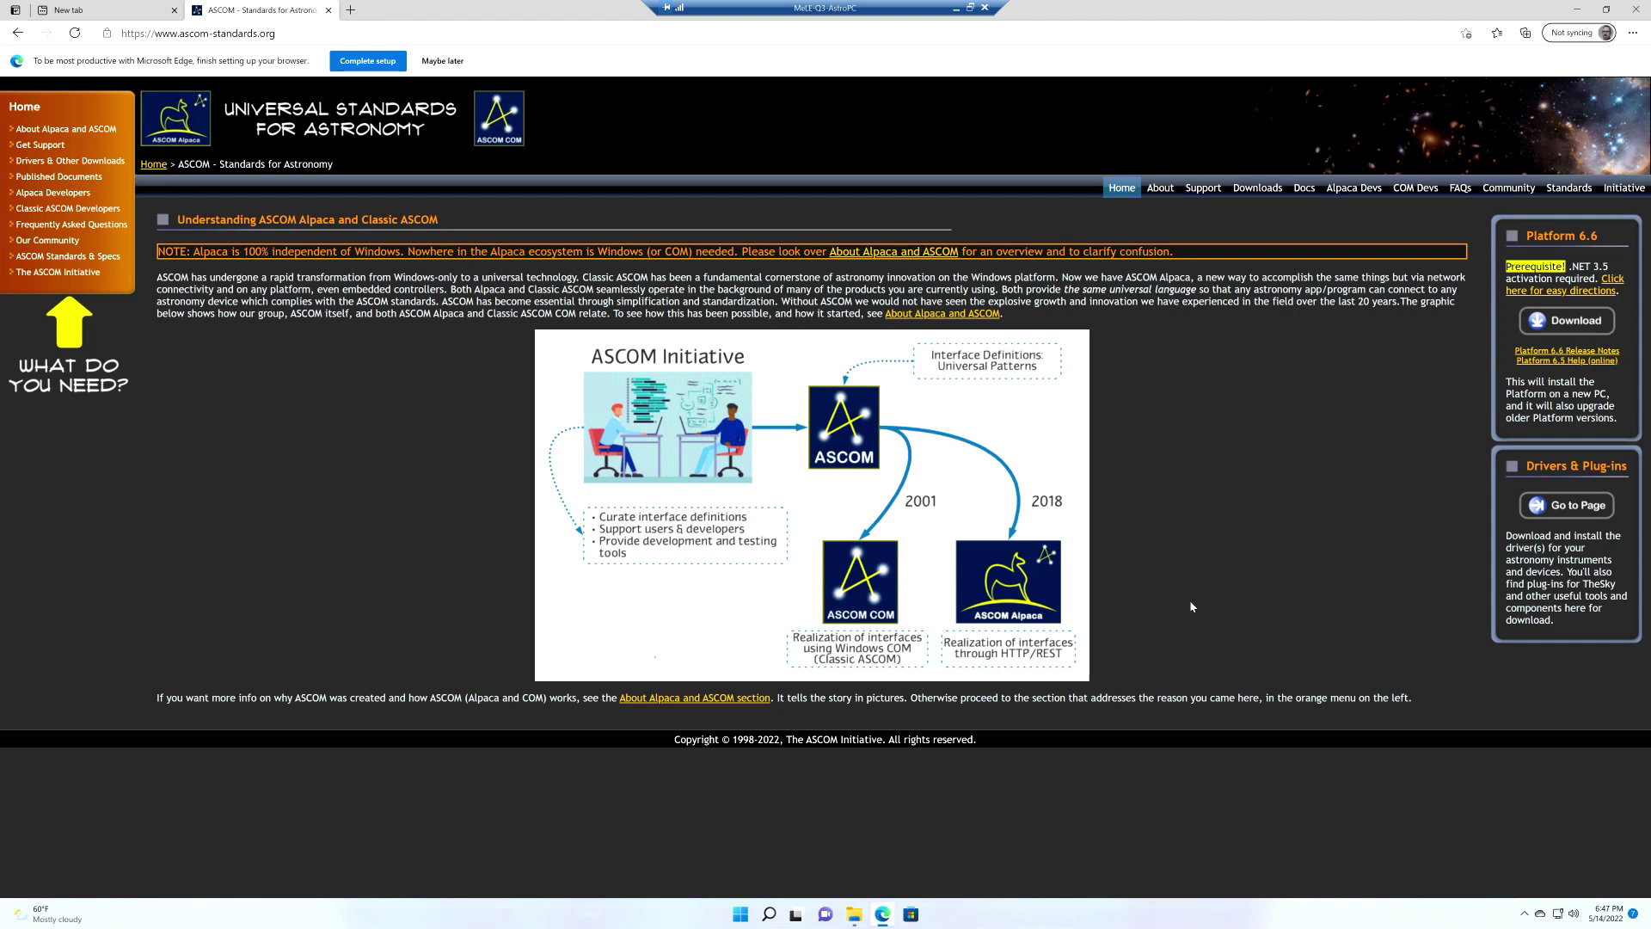
left_click(1535, 292)
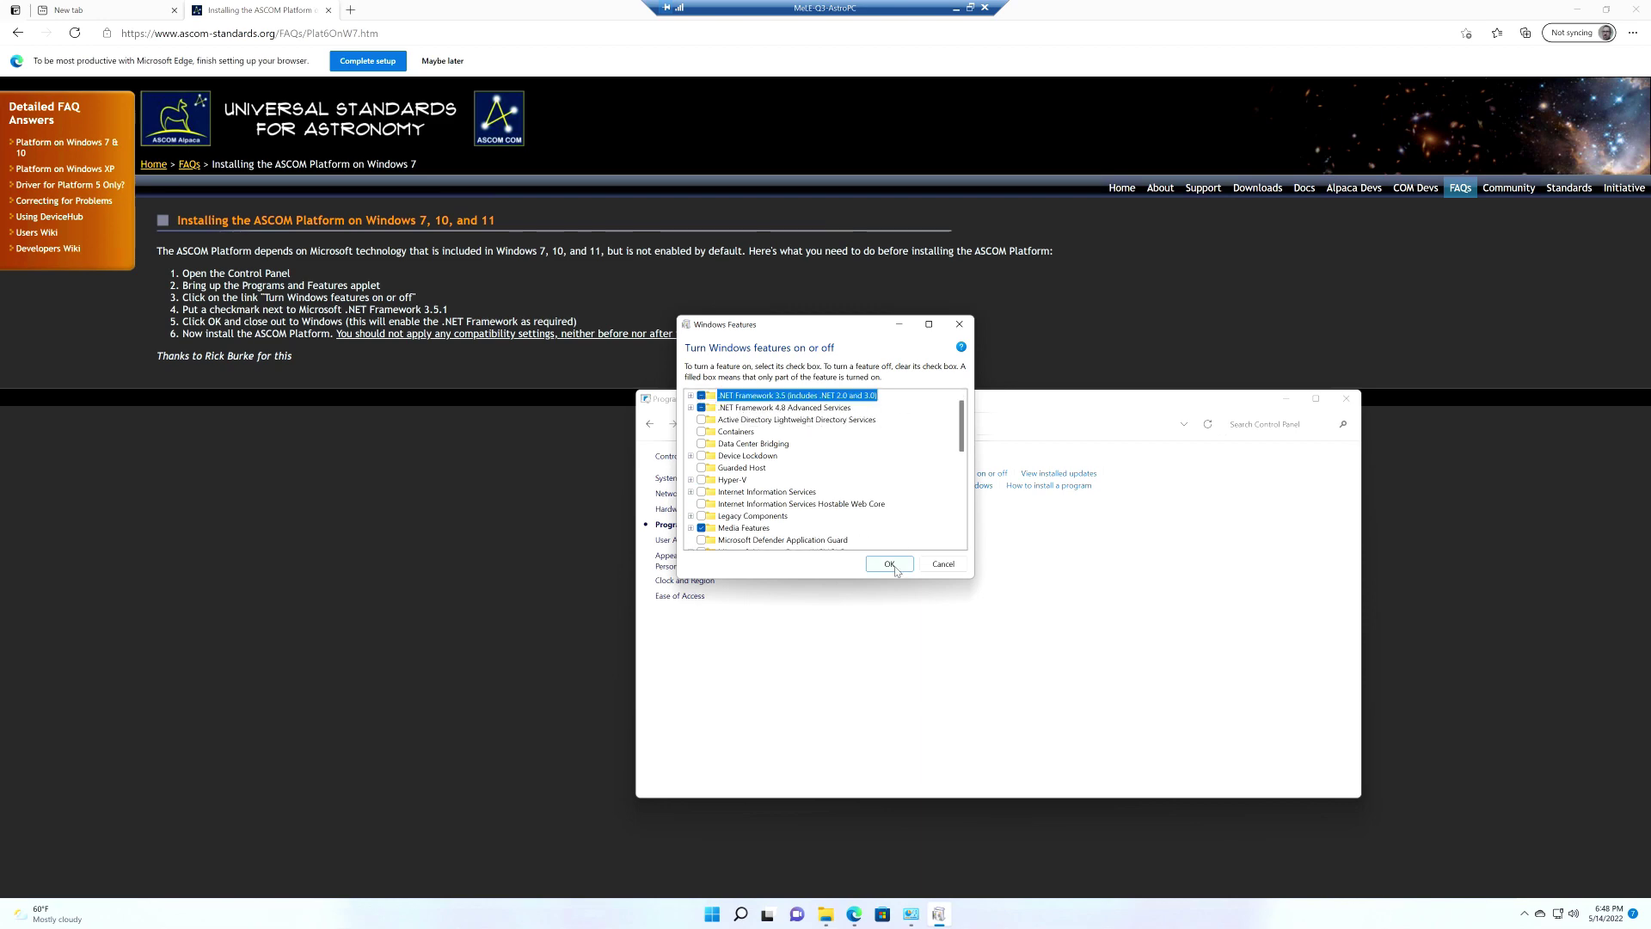
left_click(895, 566)
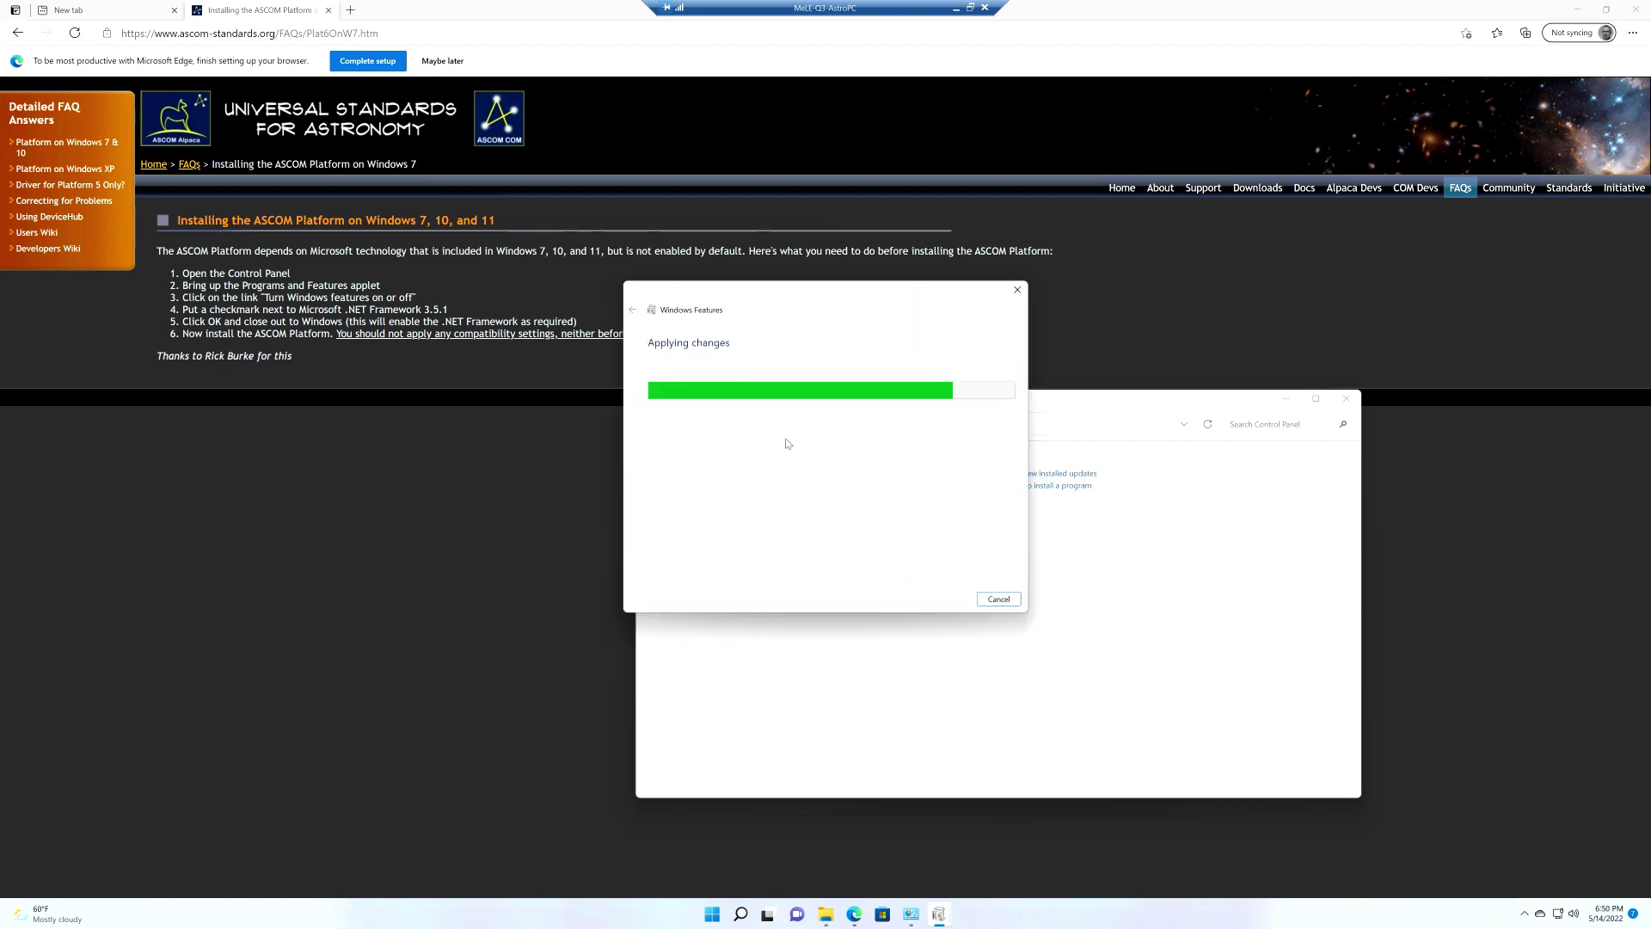
left_click(924, 583)
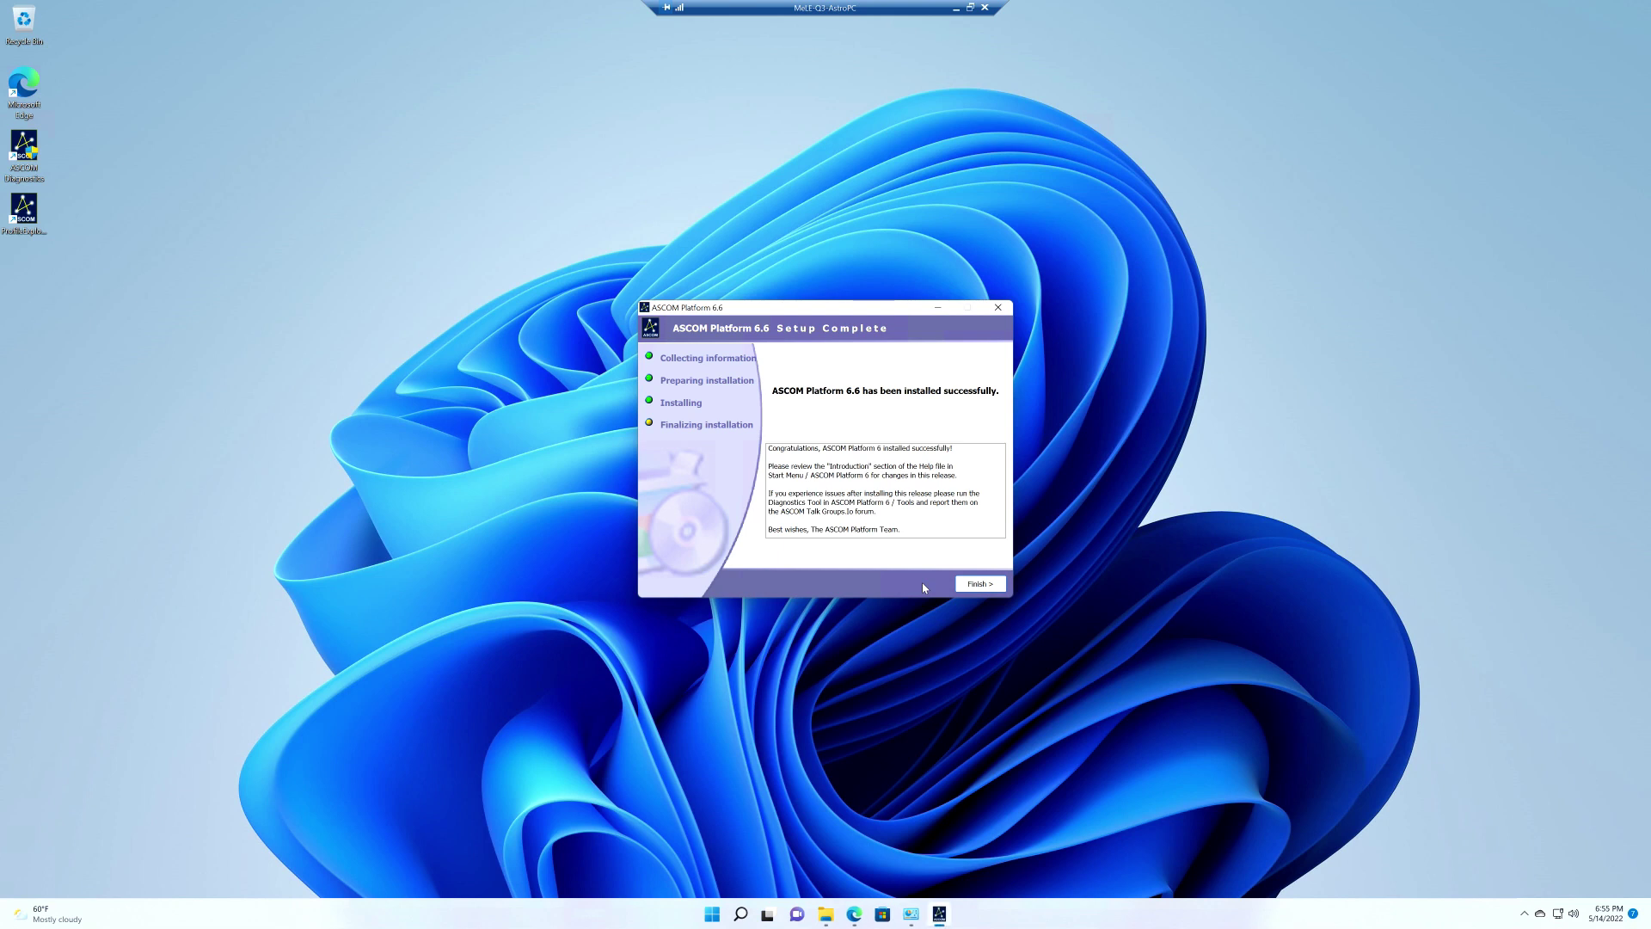
Finish and close the completed ASCOM Platform 6.6 setup.
left_click(979, 584)
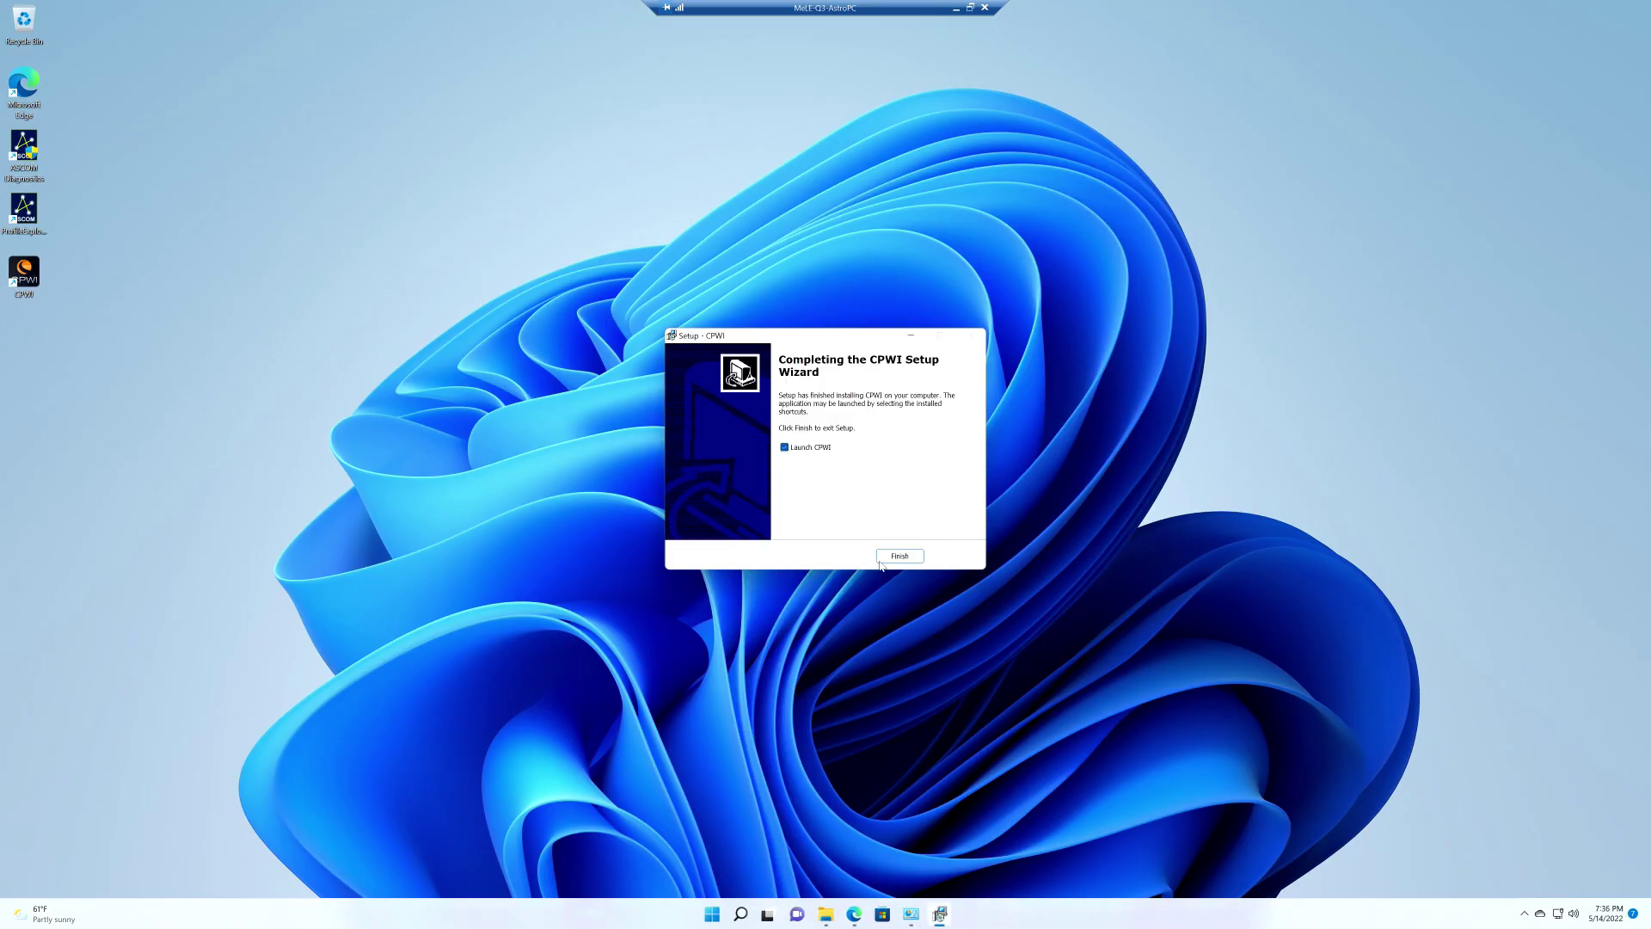
Finish the CPWI setup with CPWI launching to its sky map, then close CPWI.
left_click(900, 556)
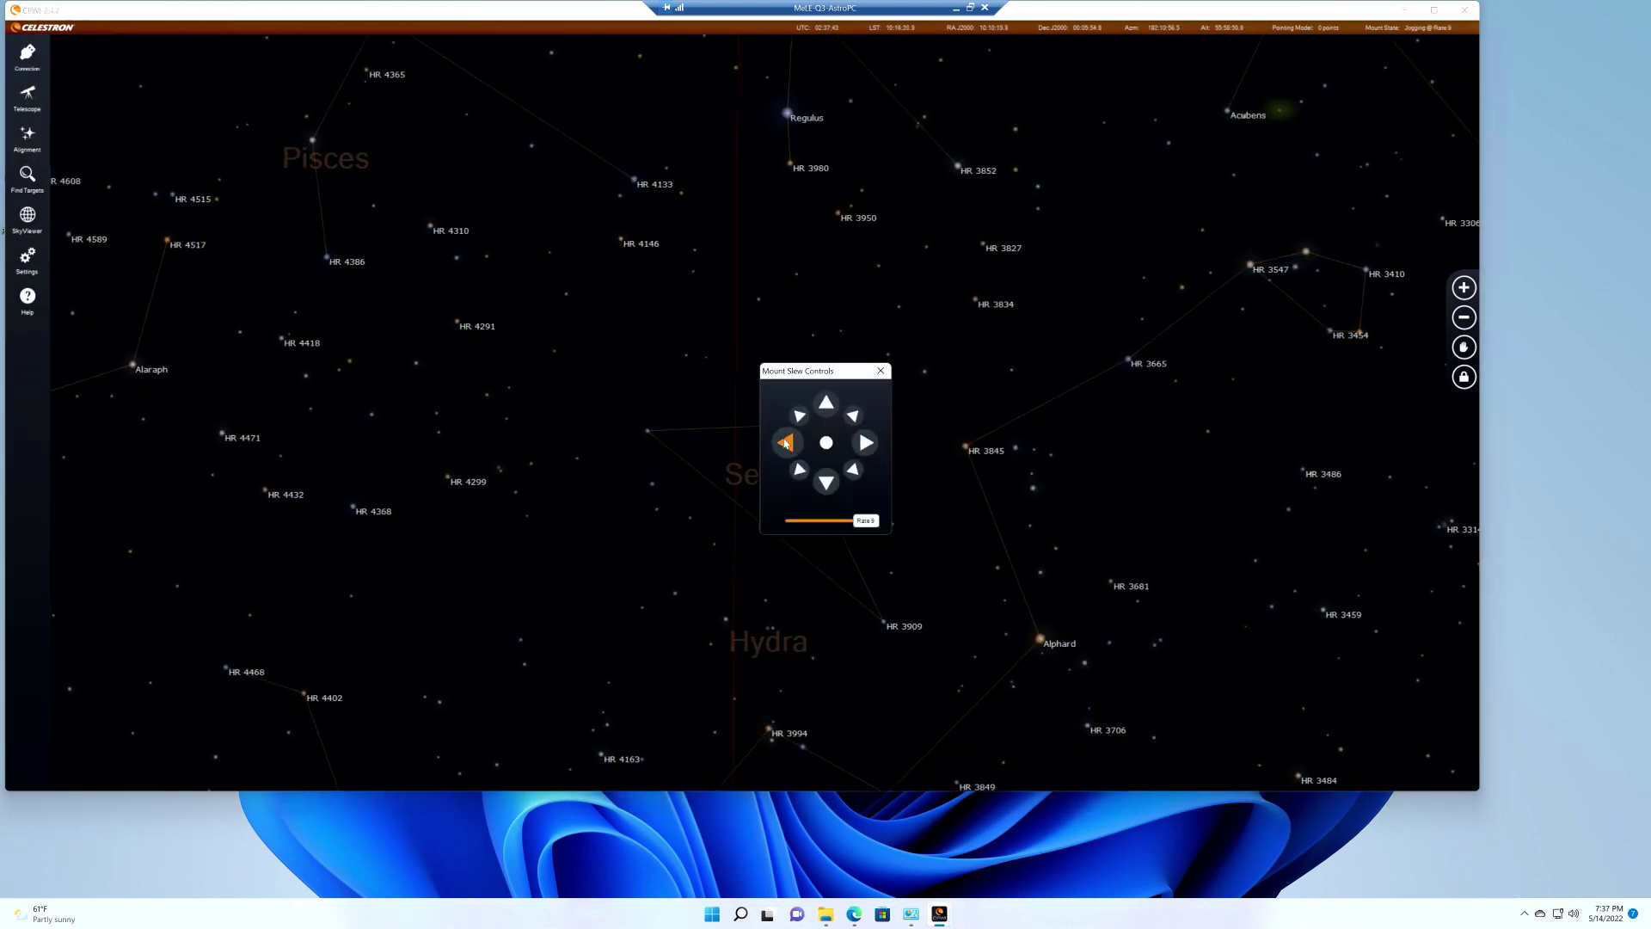
left_click(1468, 12)
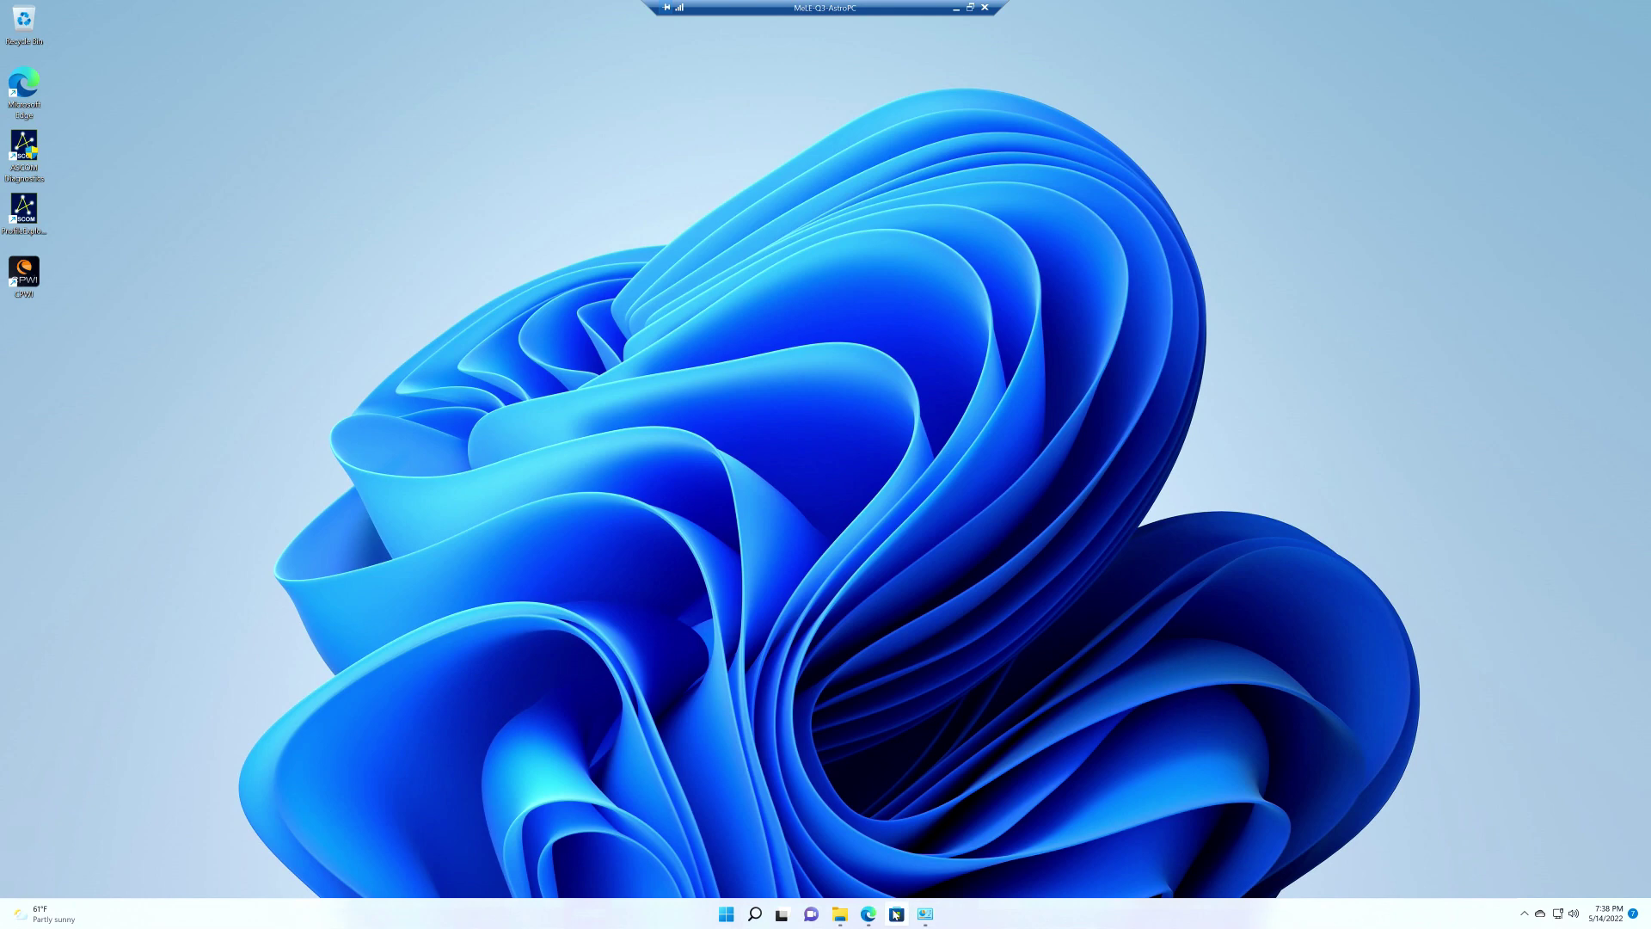
Restore the Celestron page in Edge and run a web search for 'phd2'.
mouse_move(871, 915)
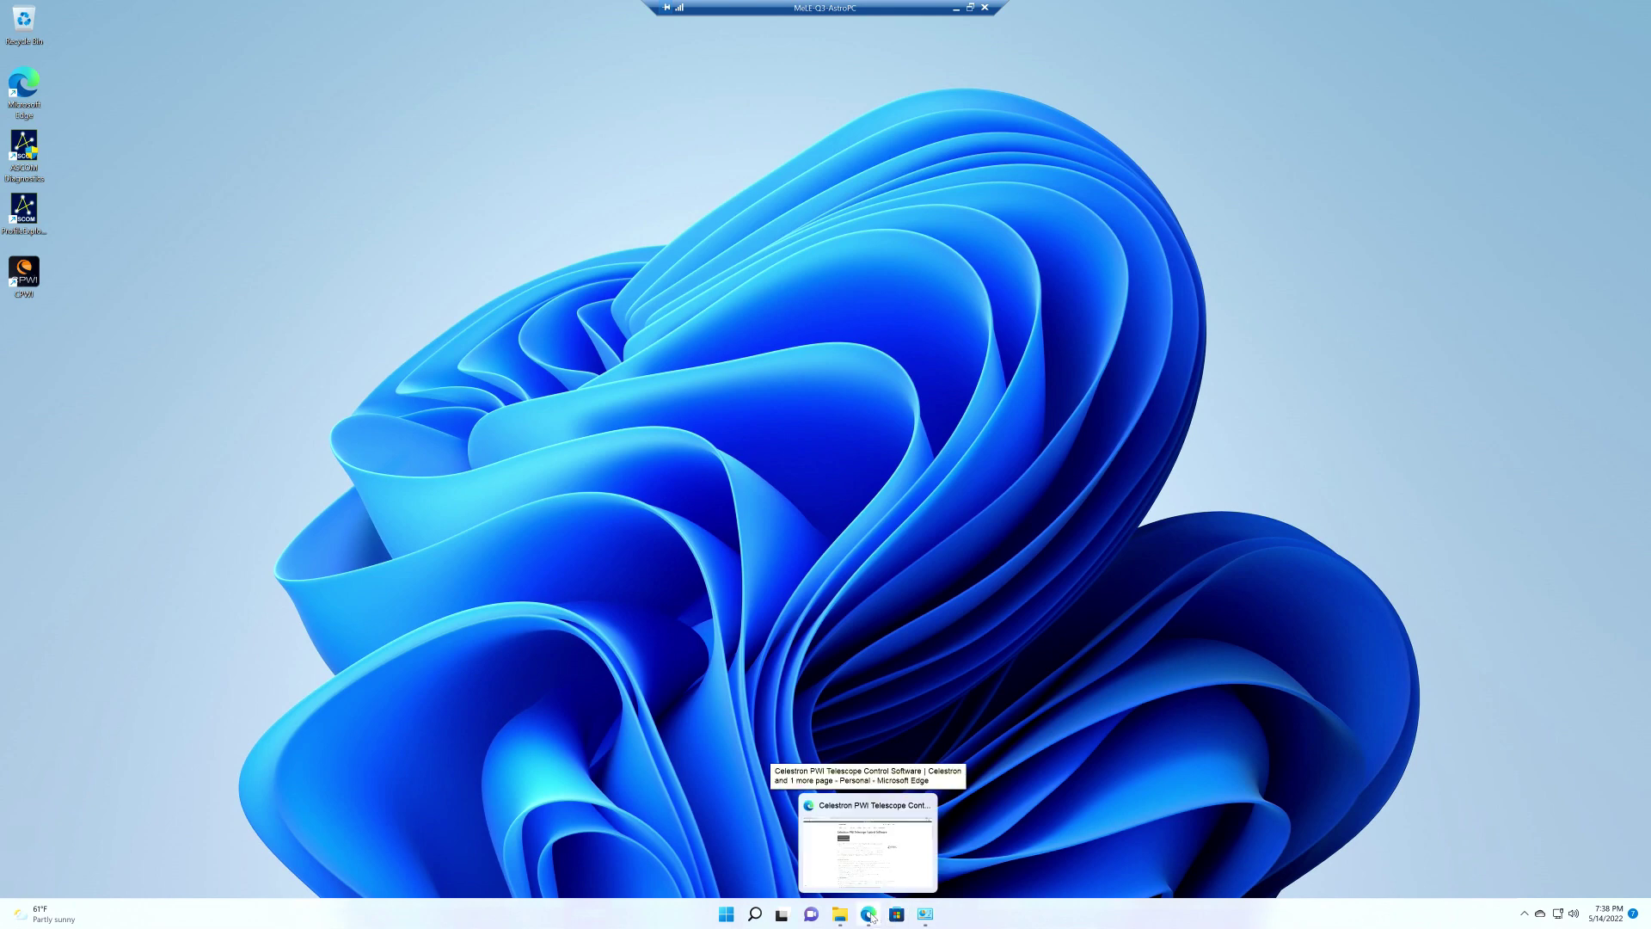
left_click(861, 860)
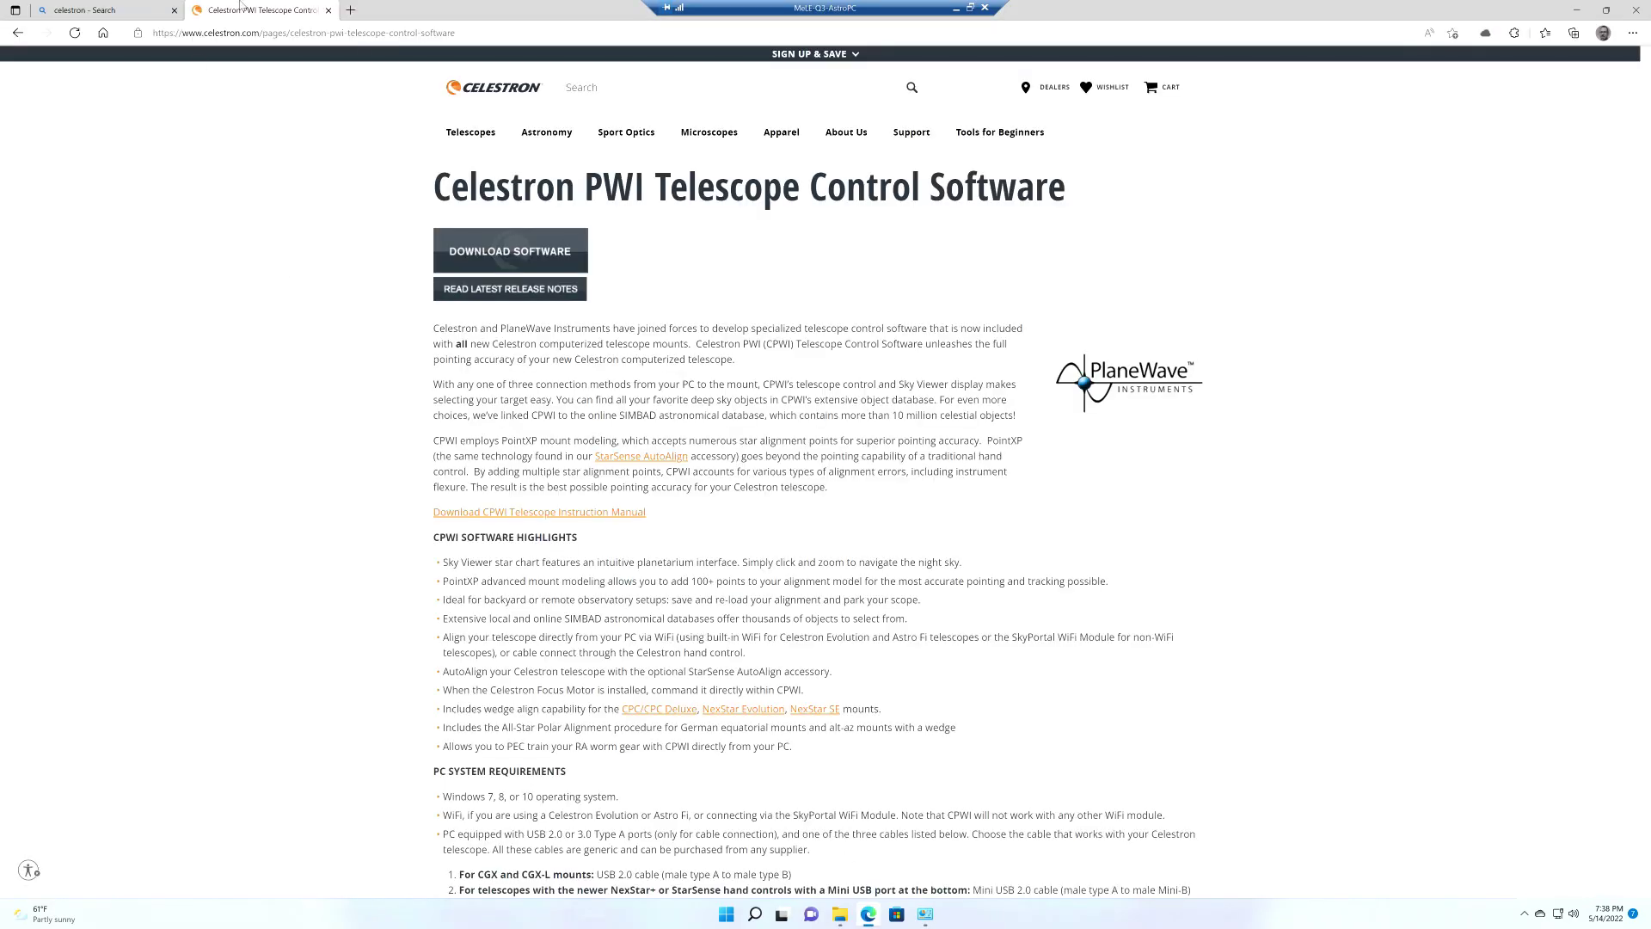
left_click(436, 34)
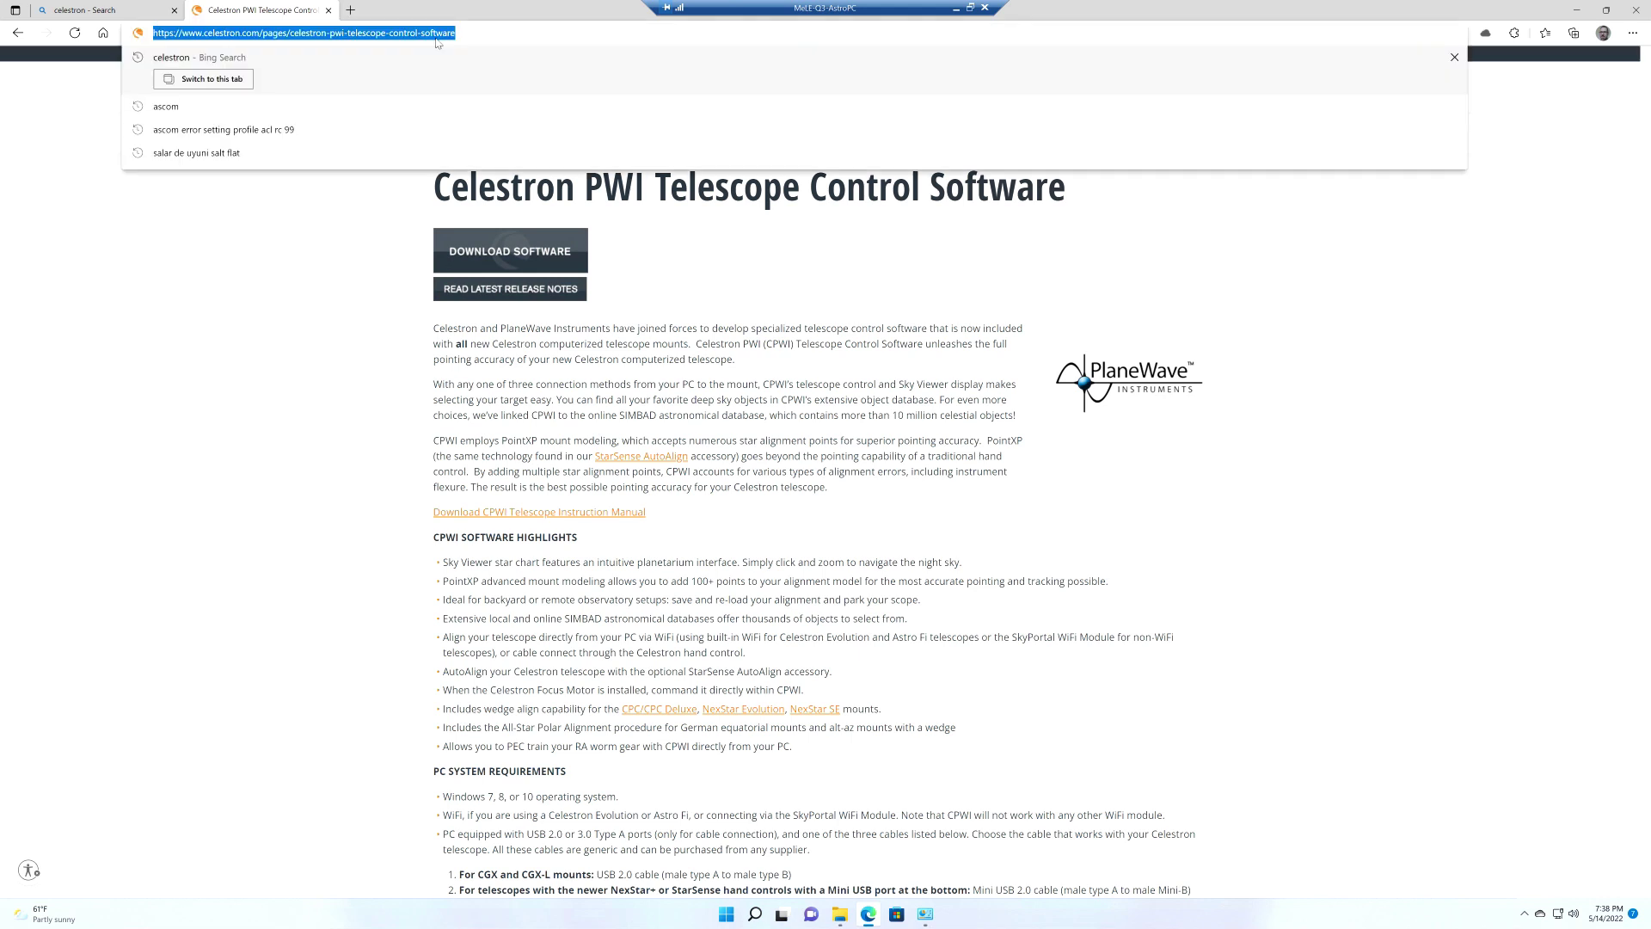
type("phd2")
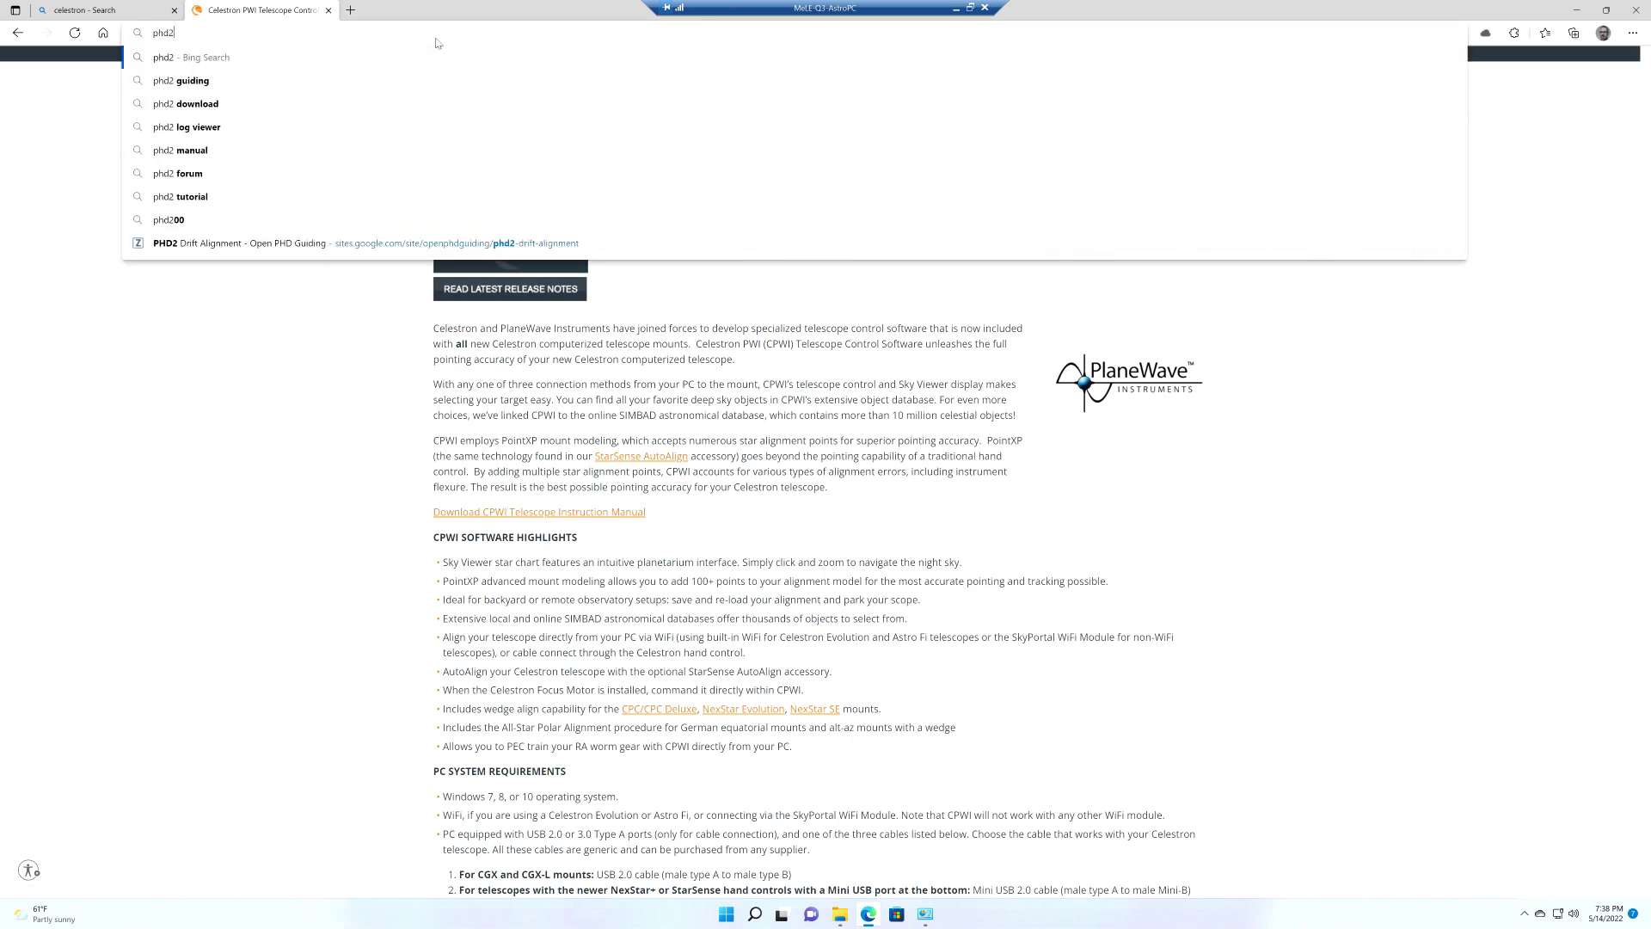
key("Return")
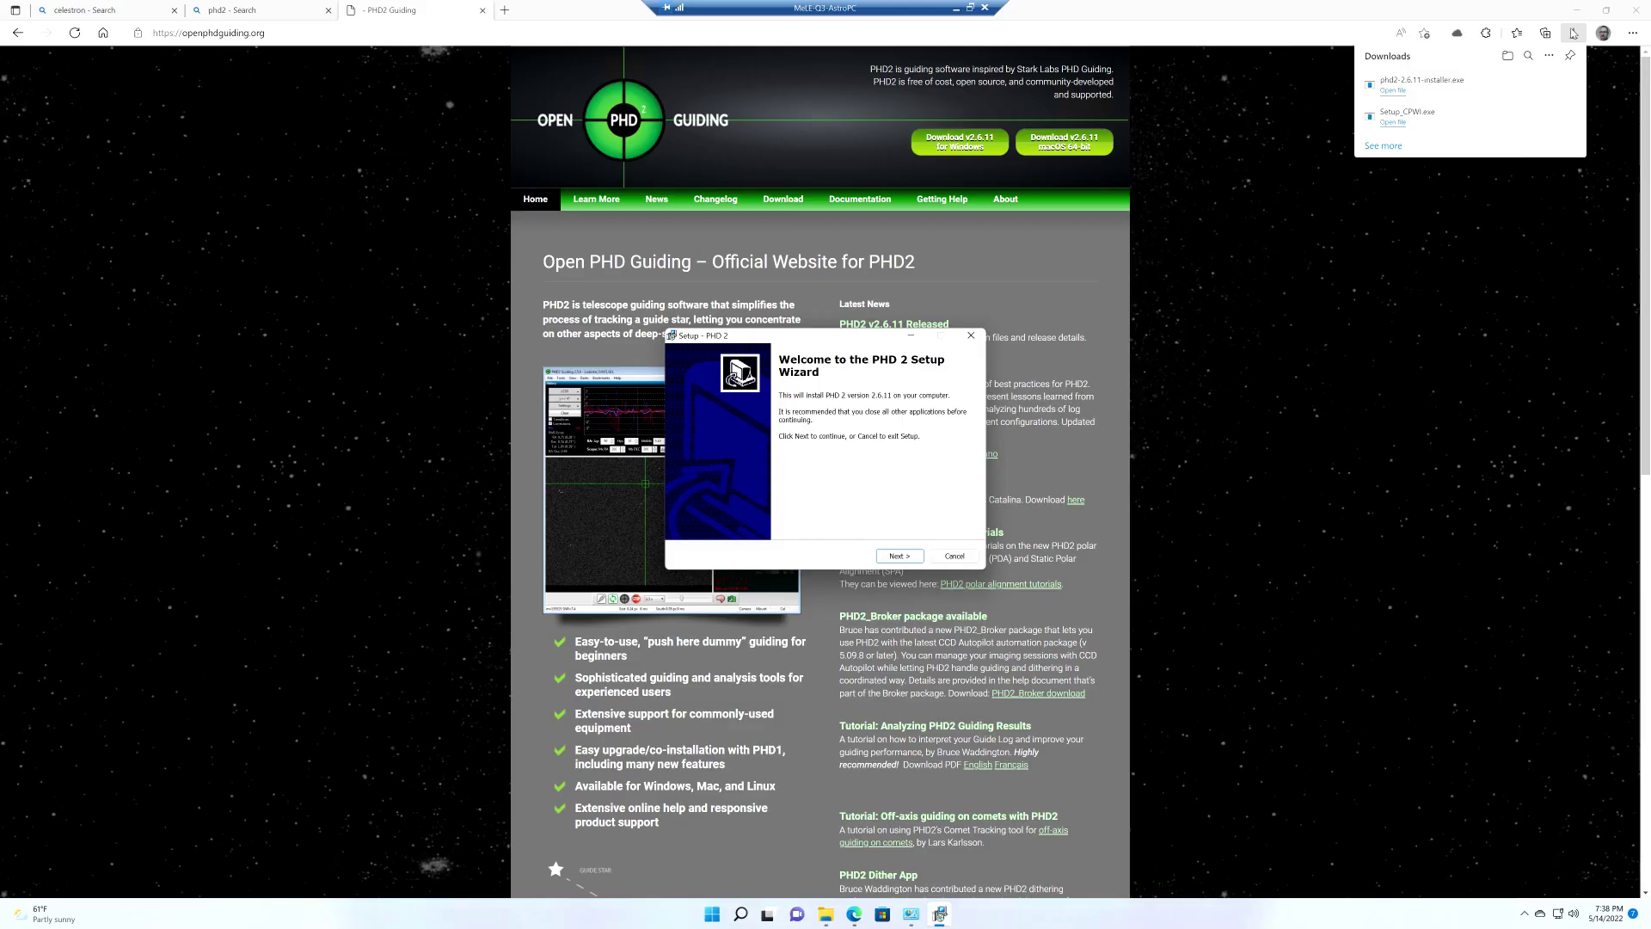
Complete the PHD2 2.6.11 installation and open PHD2.
left_click(899, 558)
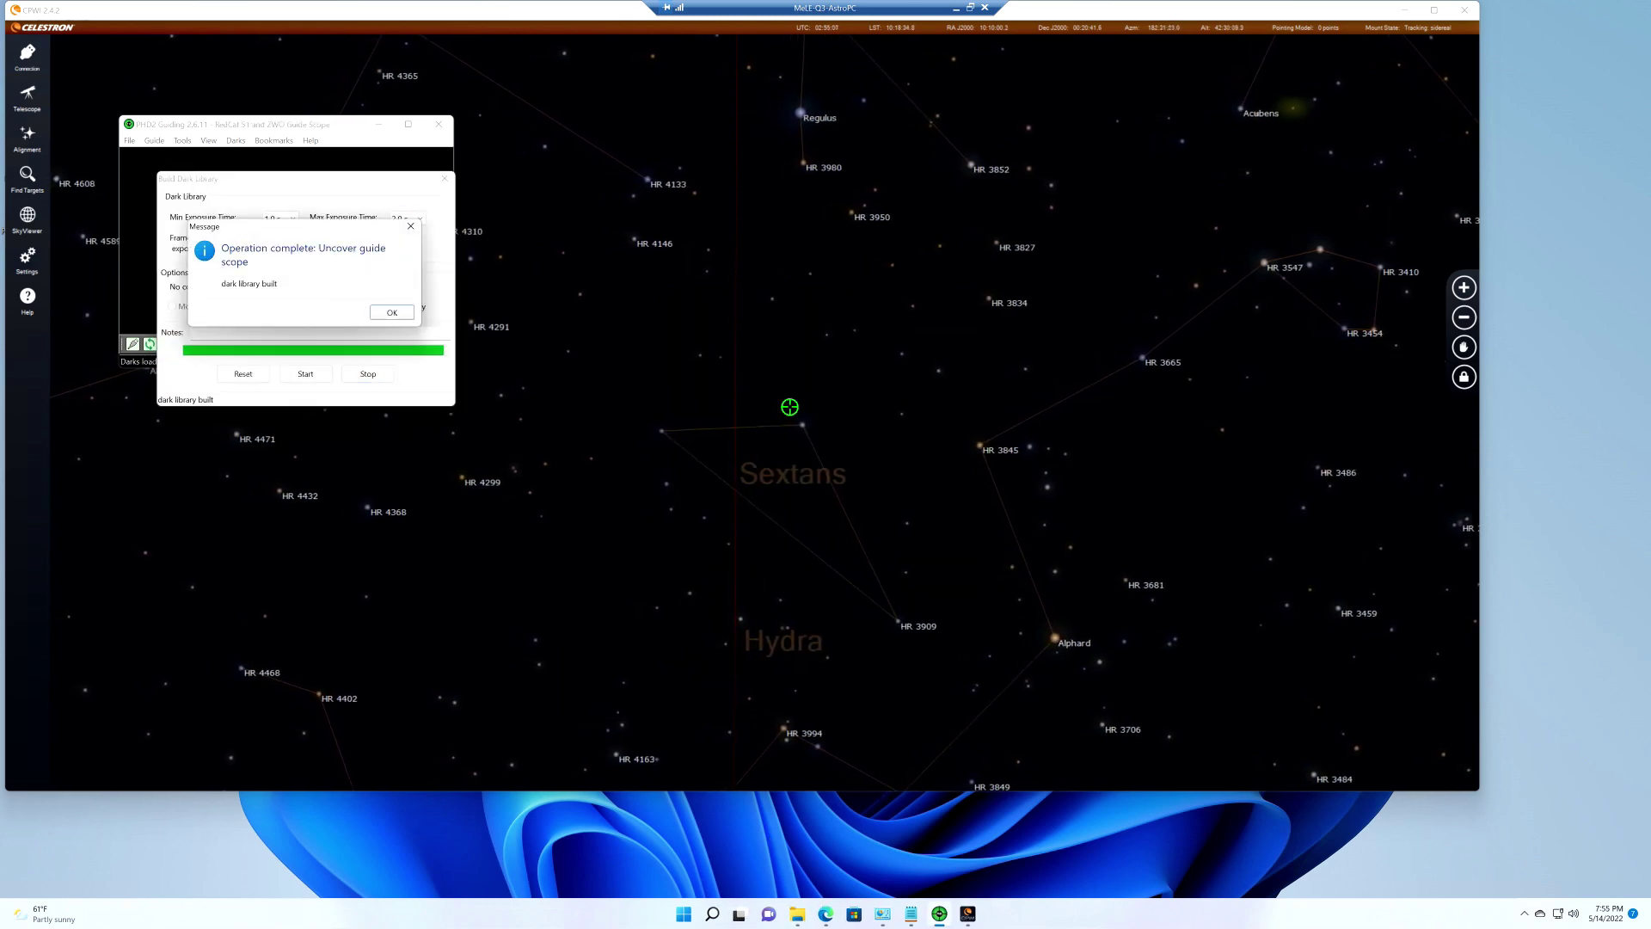
Dismiss the dark library completion message and bring up the nighttime-imaging.eu page in Edge.
left_click(391, 312)
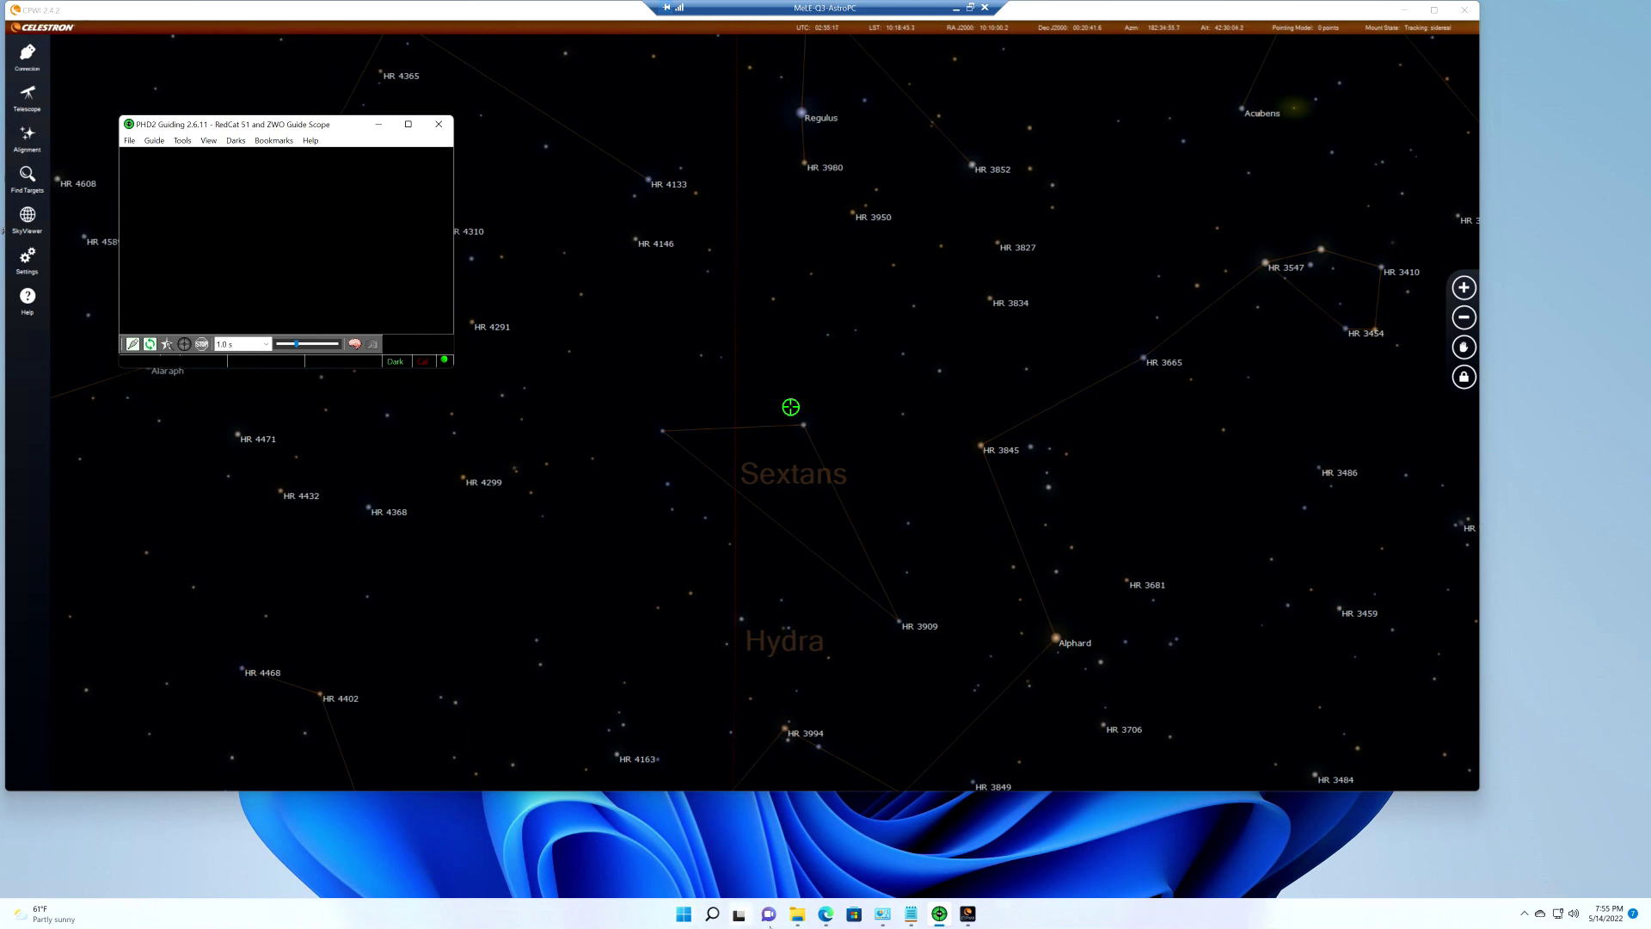
left_click(825, 913)
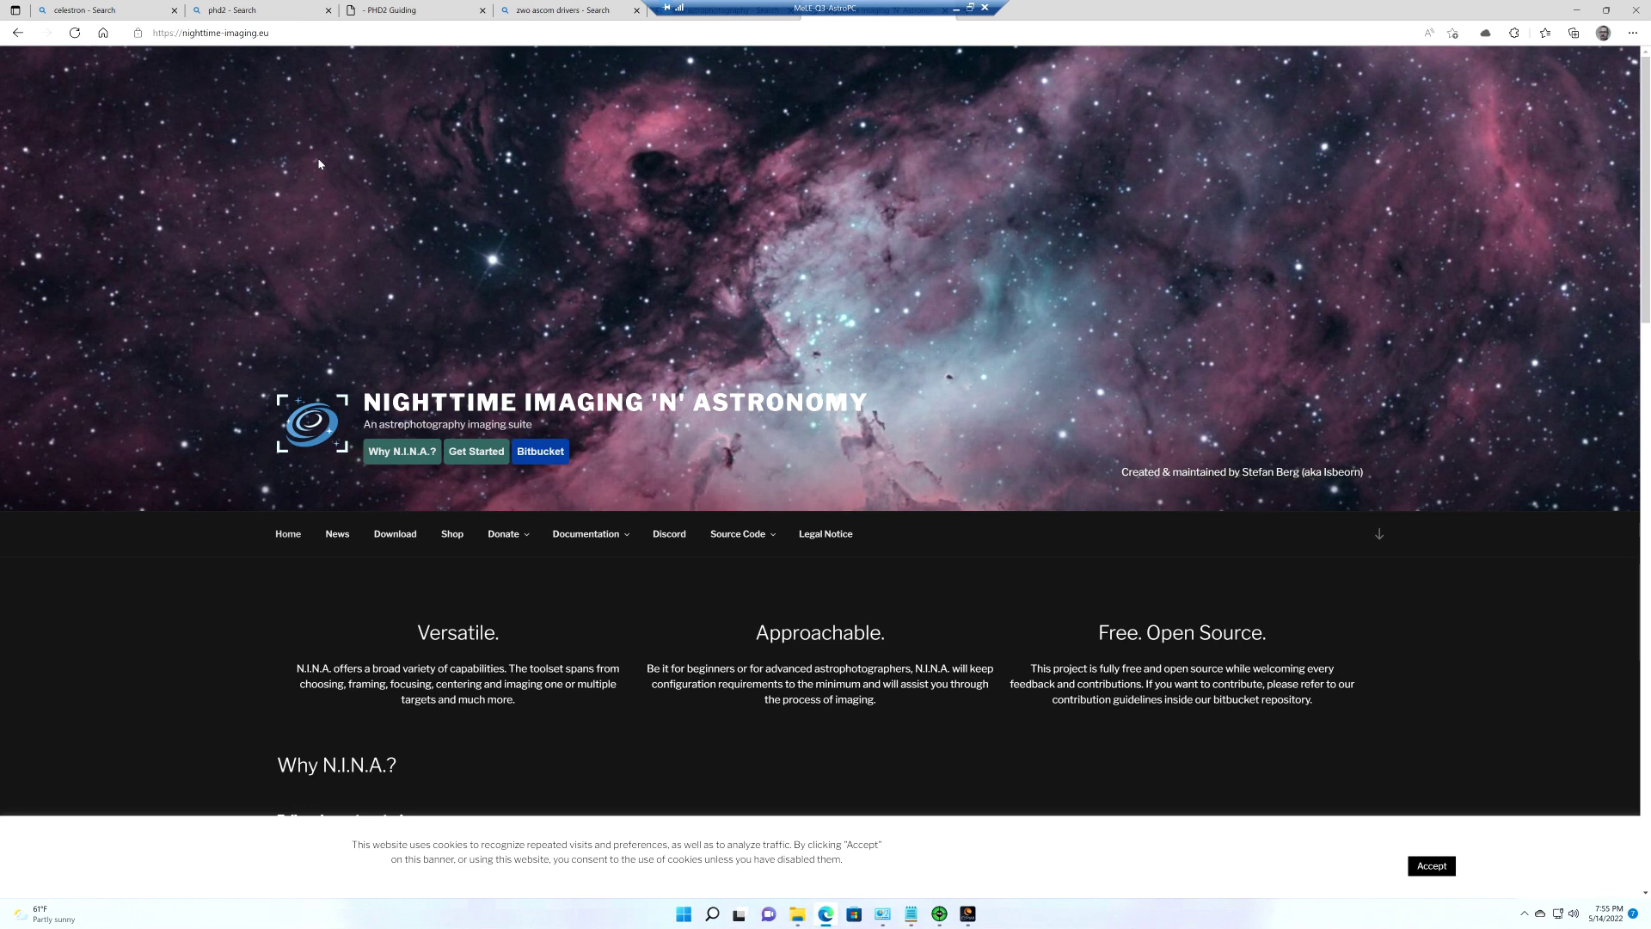
Download the beta N.I.N.A. Setup x64 from the site's Download page.
left_click(388, 534)
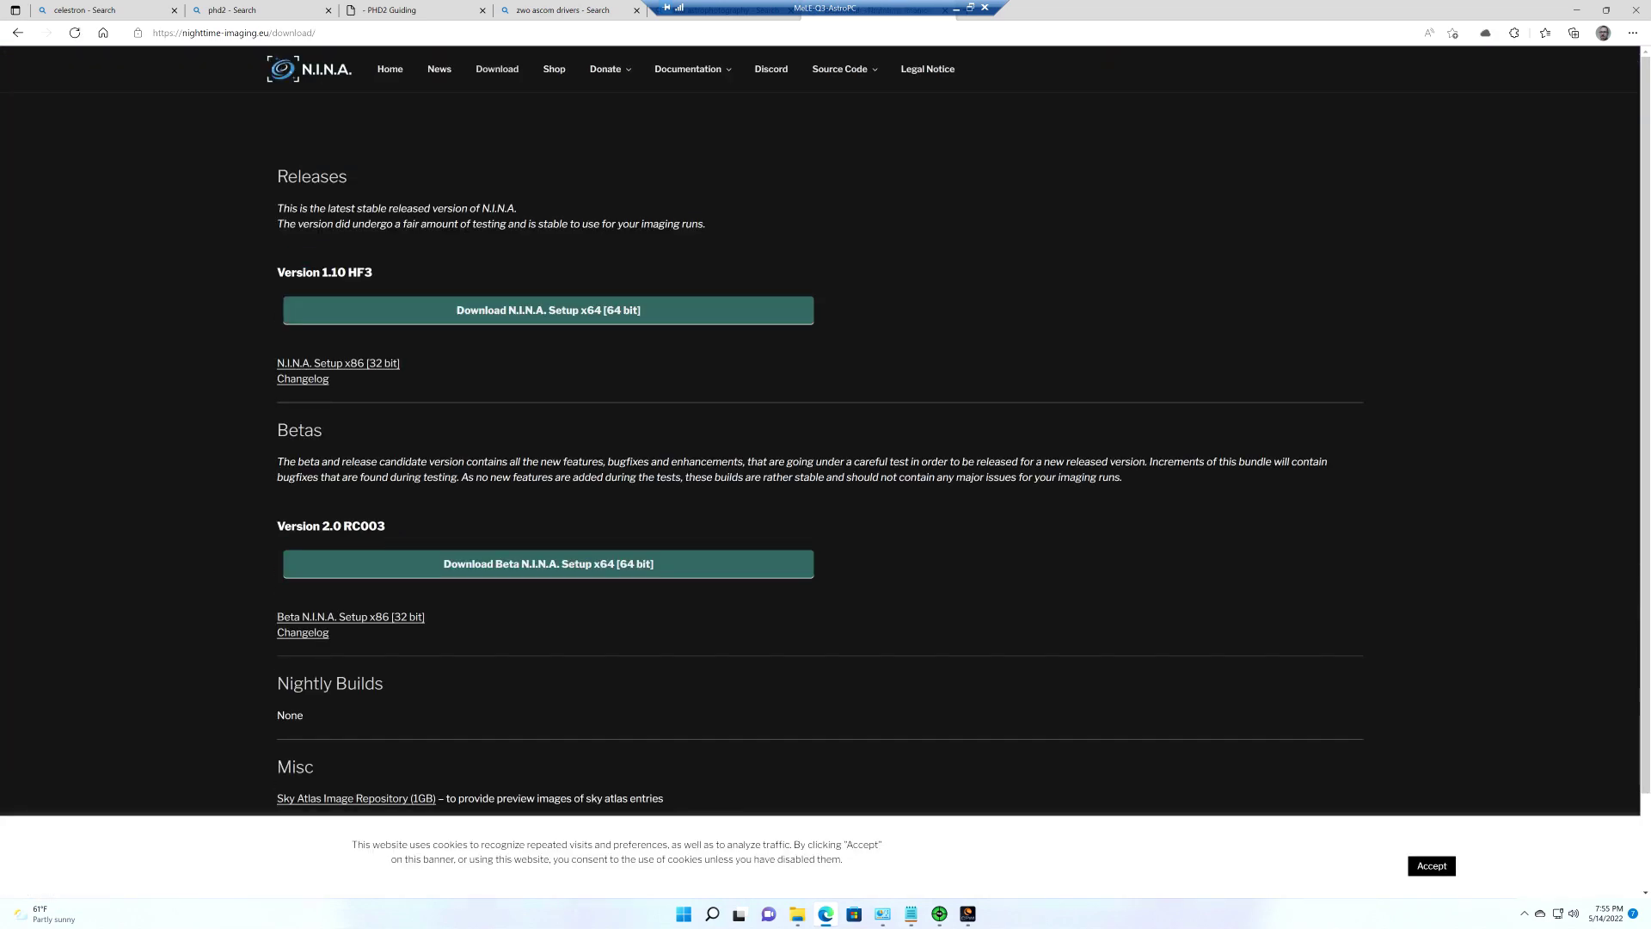
left_click(622, 569)
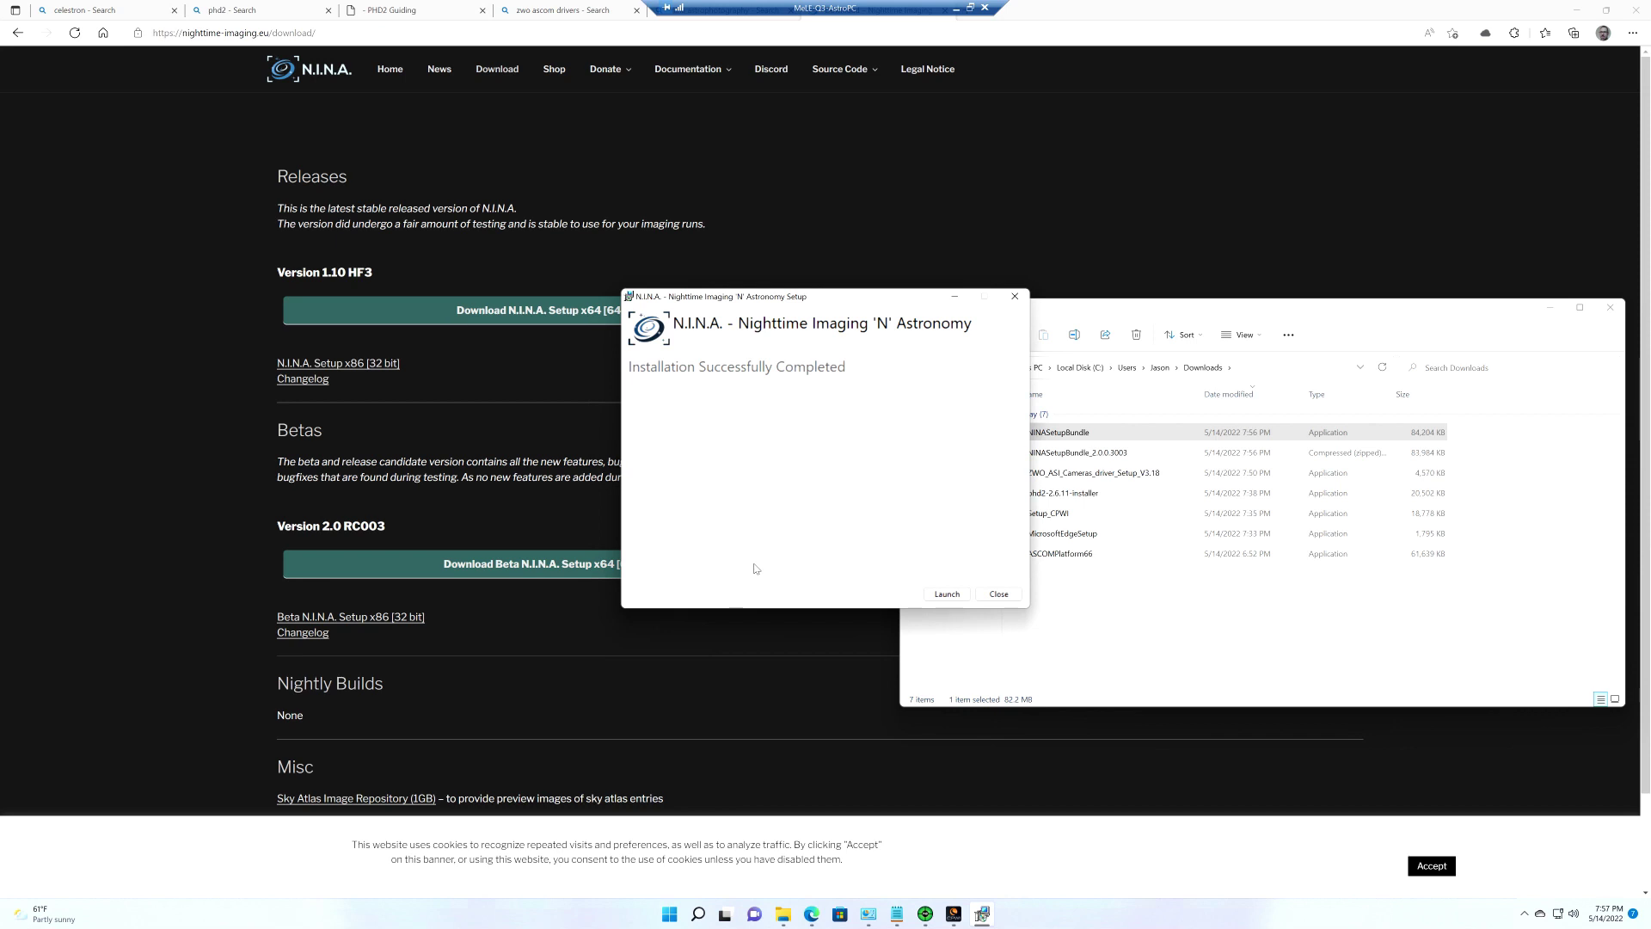
Launch N.I.N.A., allow it through Windows Defender Firewall, and maximize its window.
left_click(947, 593)
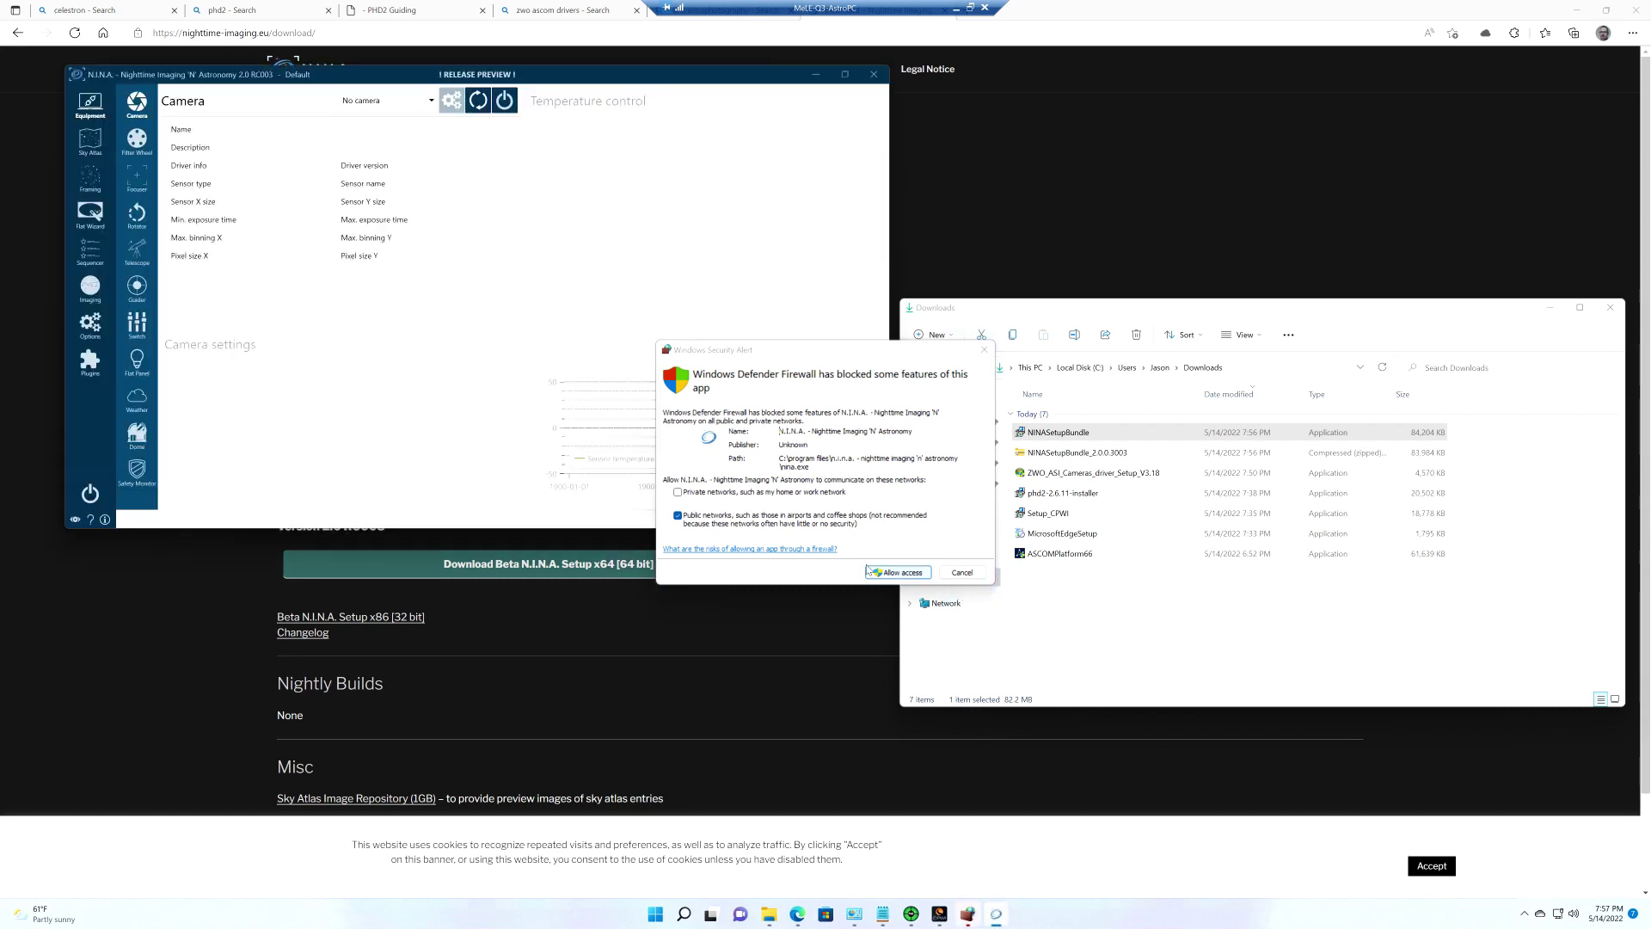
left_click(873, 571)
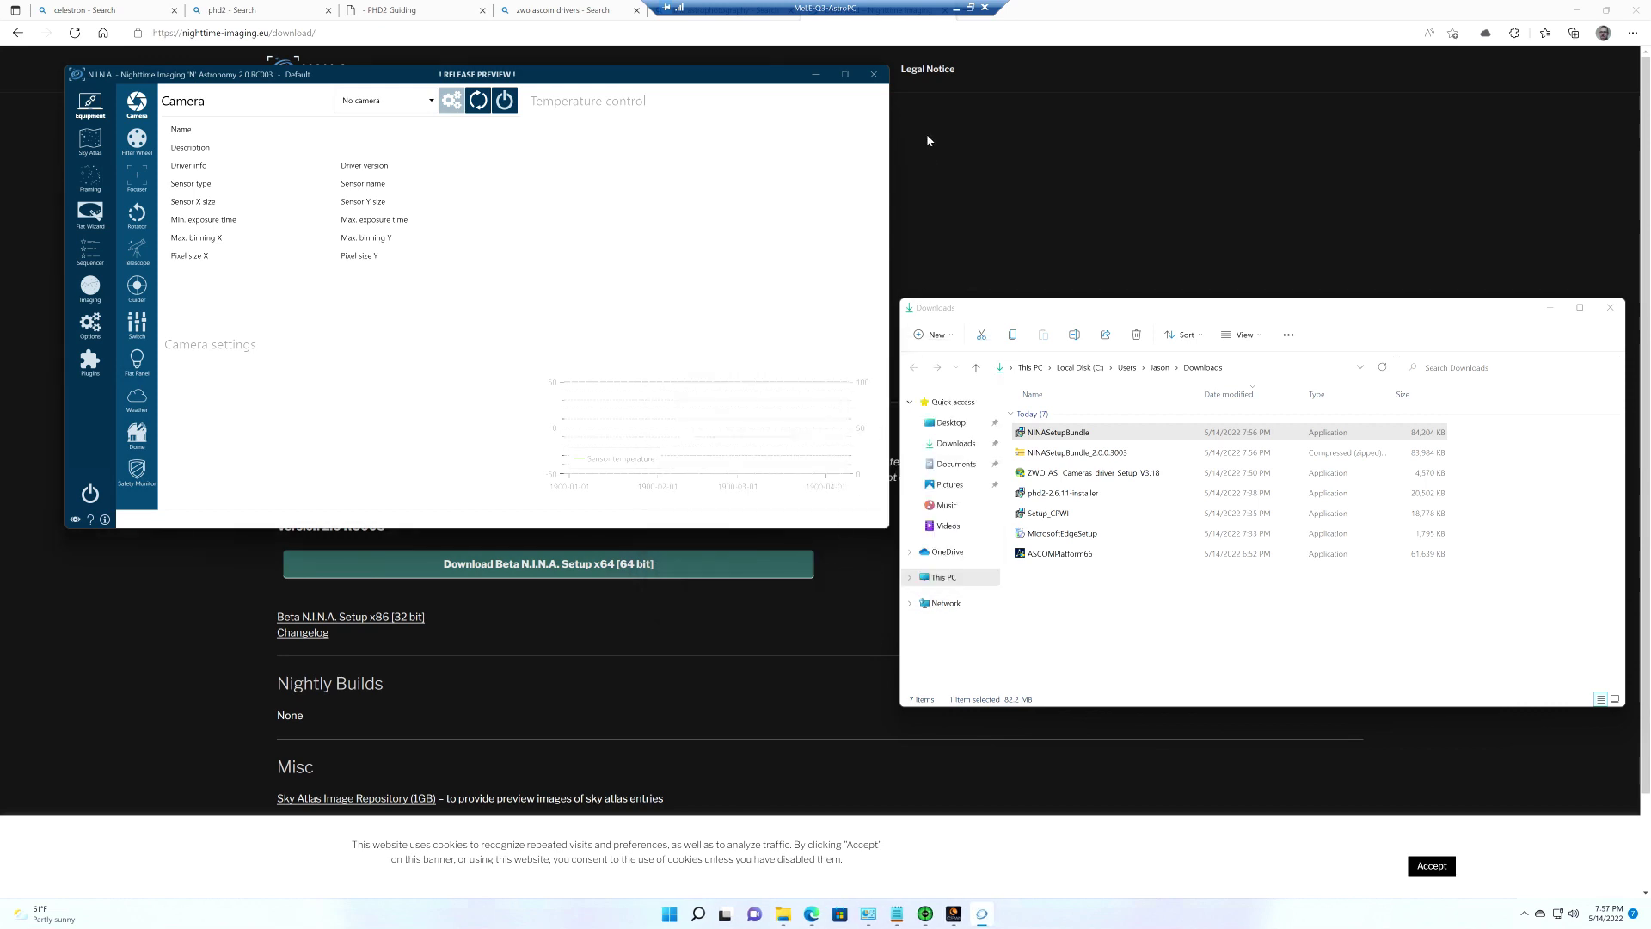
left_click(845, 75)
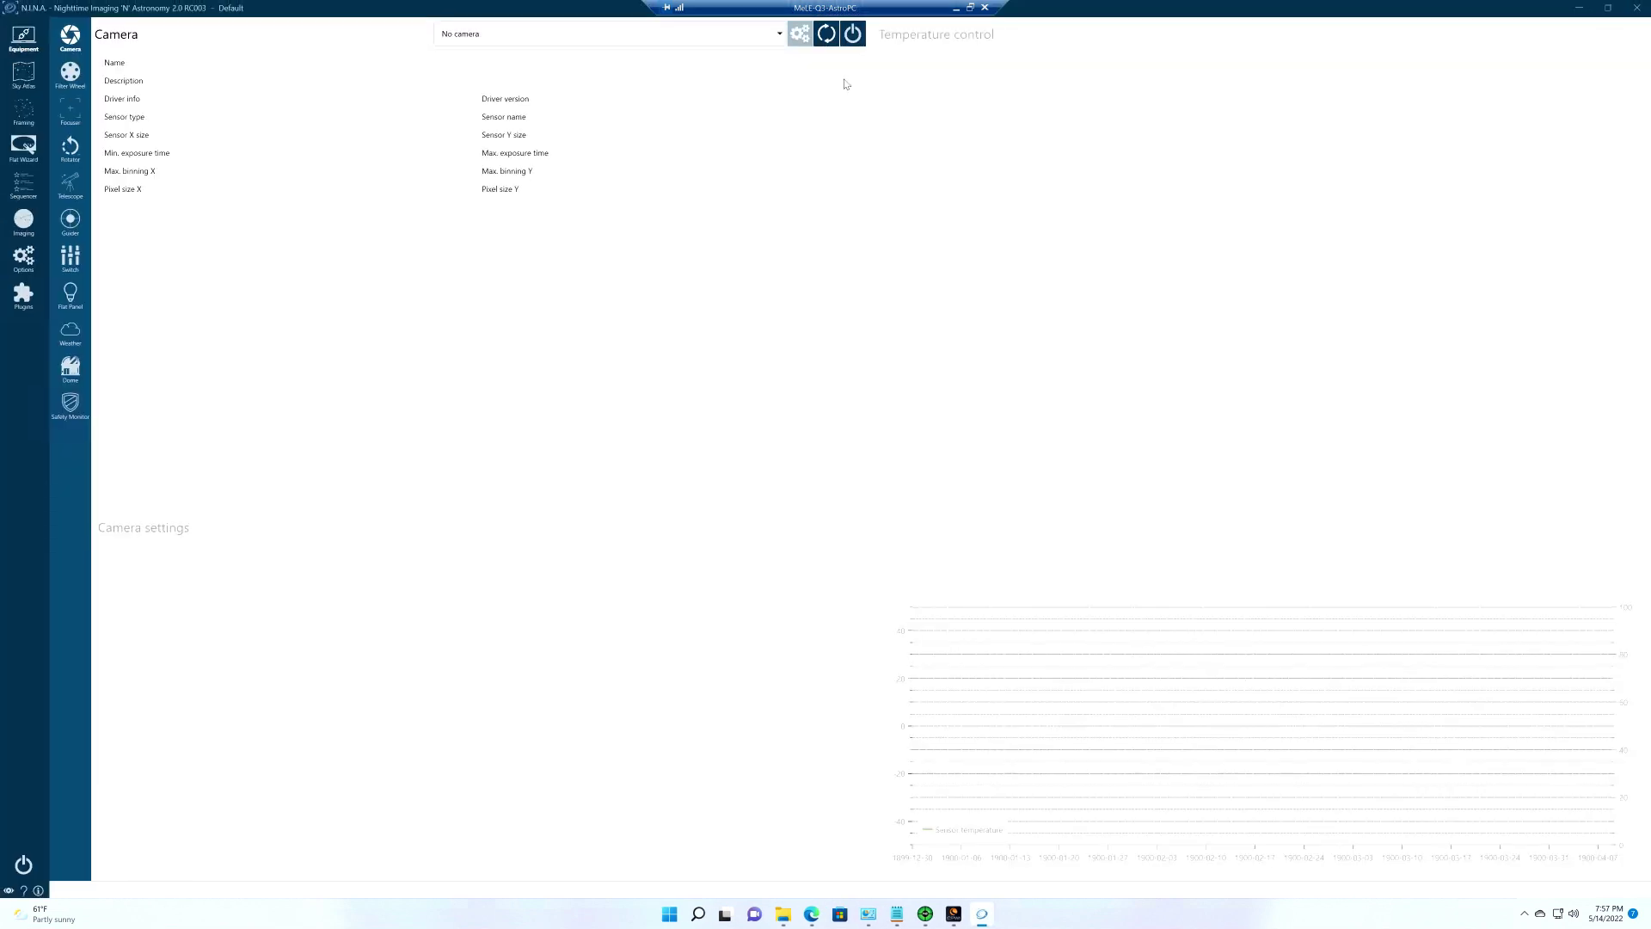
Leave the camera unselected, connect the CPWI telescope, and copy its site coordinates into N.I.N.A.
left_click(780, 35)
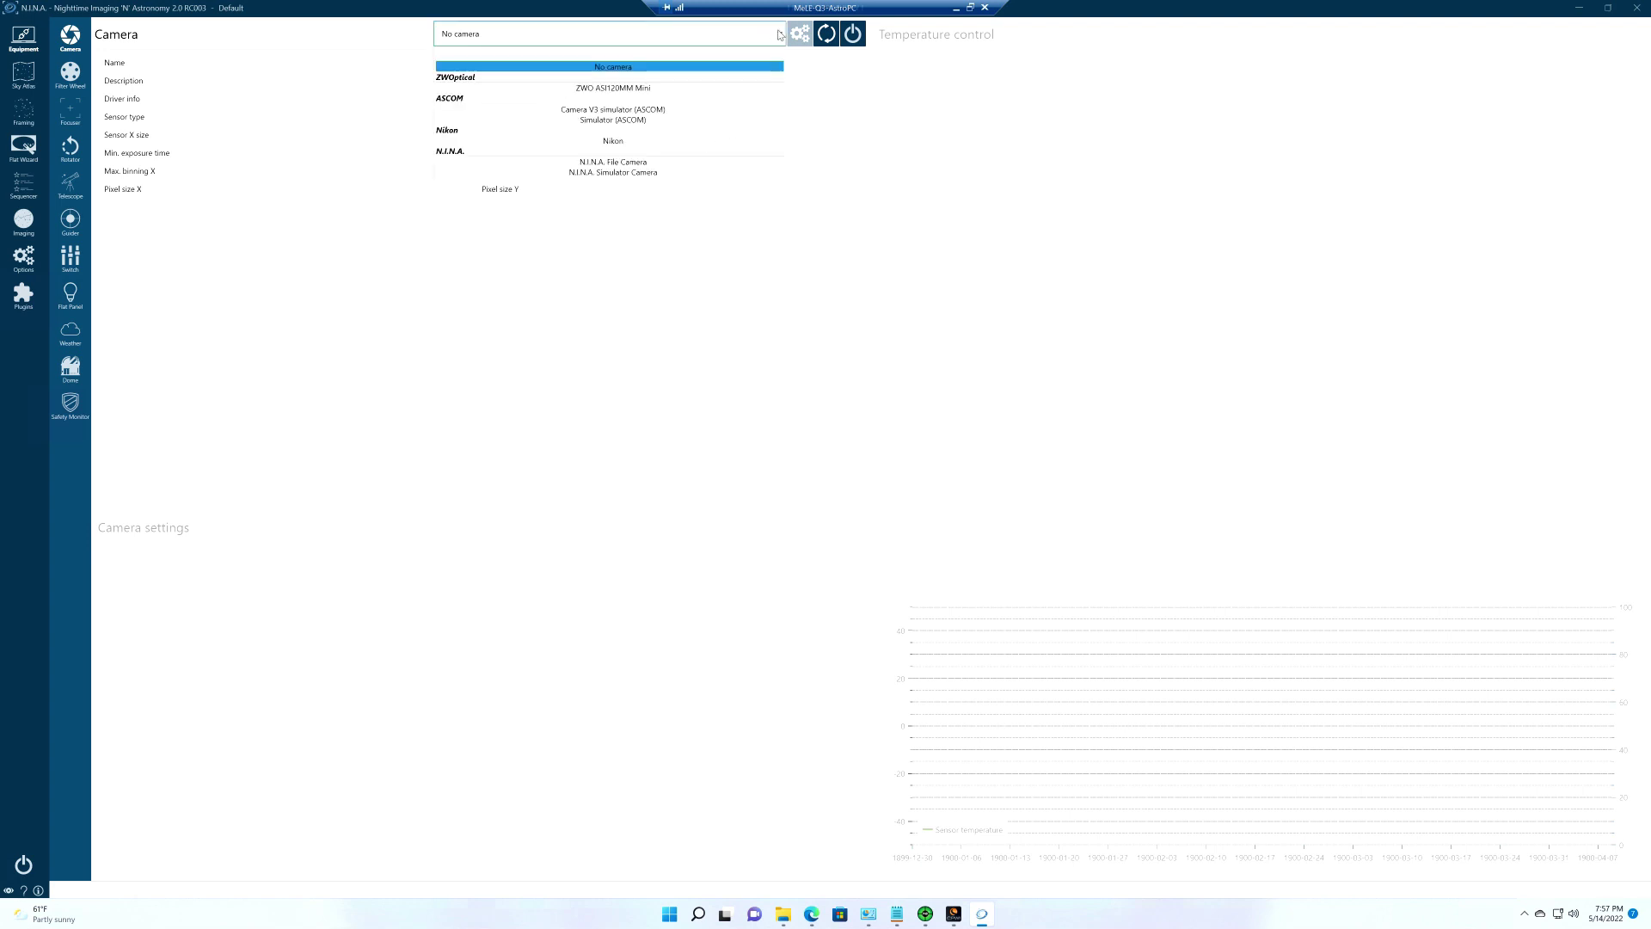
left_click(780, 35)
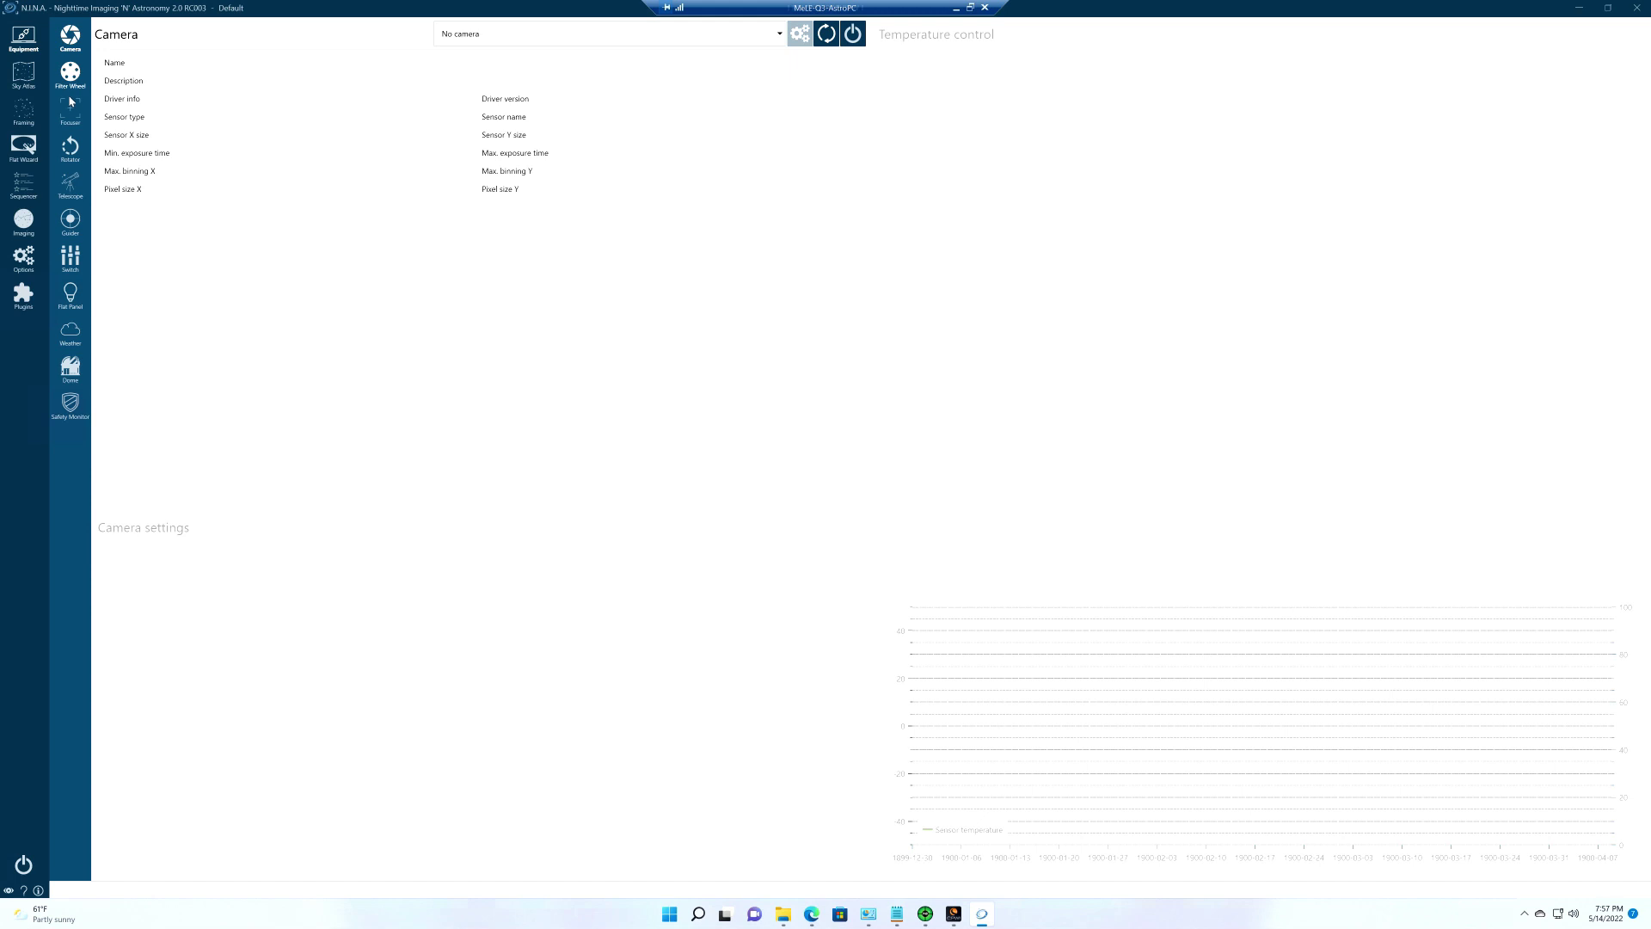
left_click(73, 185)
left_click(765, 41)
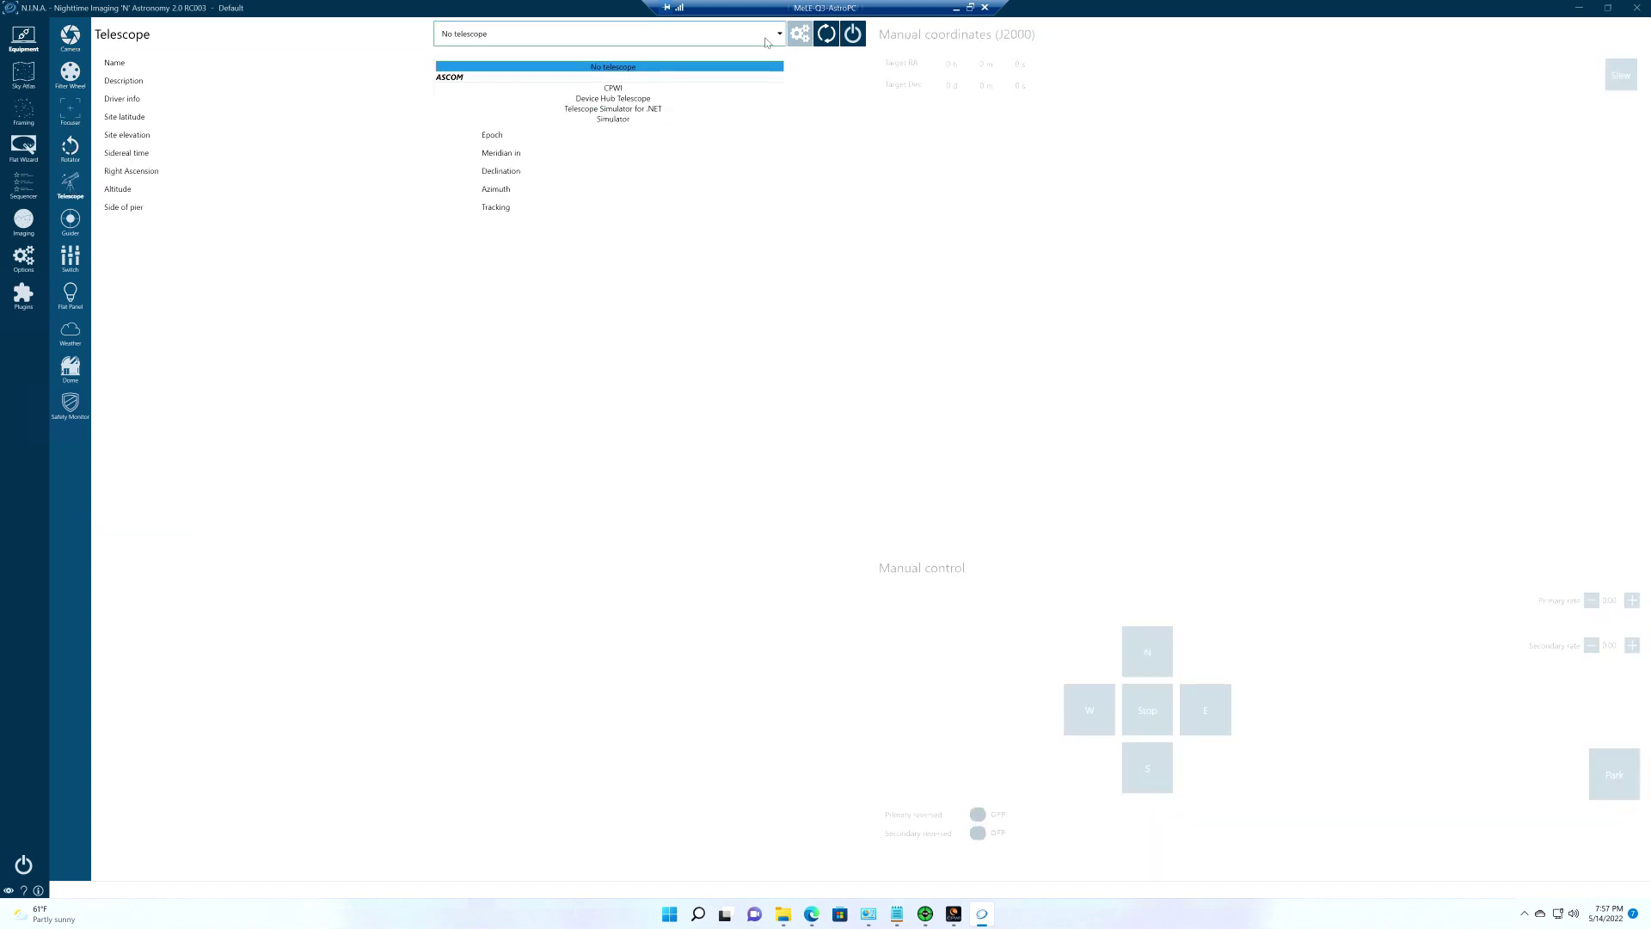
left_click(634, 88)
left_click(852, 39)
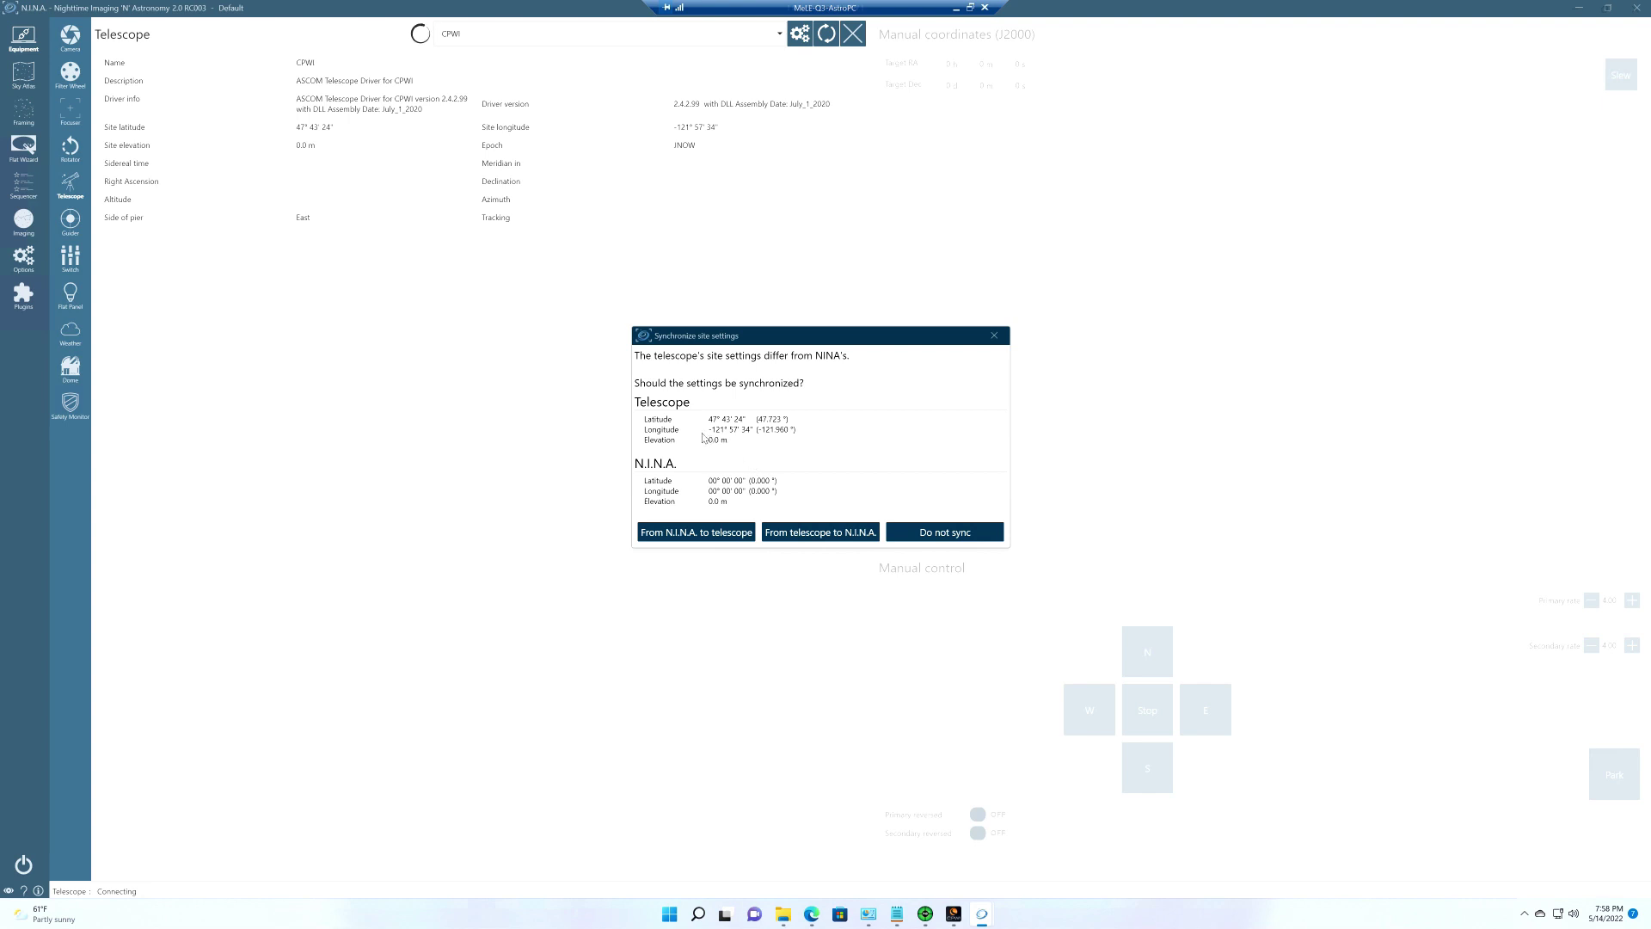
left_click(807, 533)
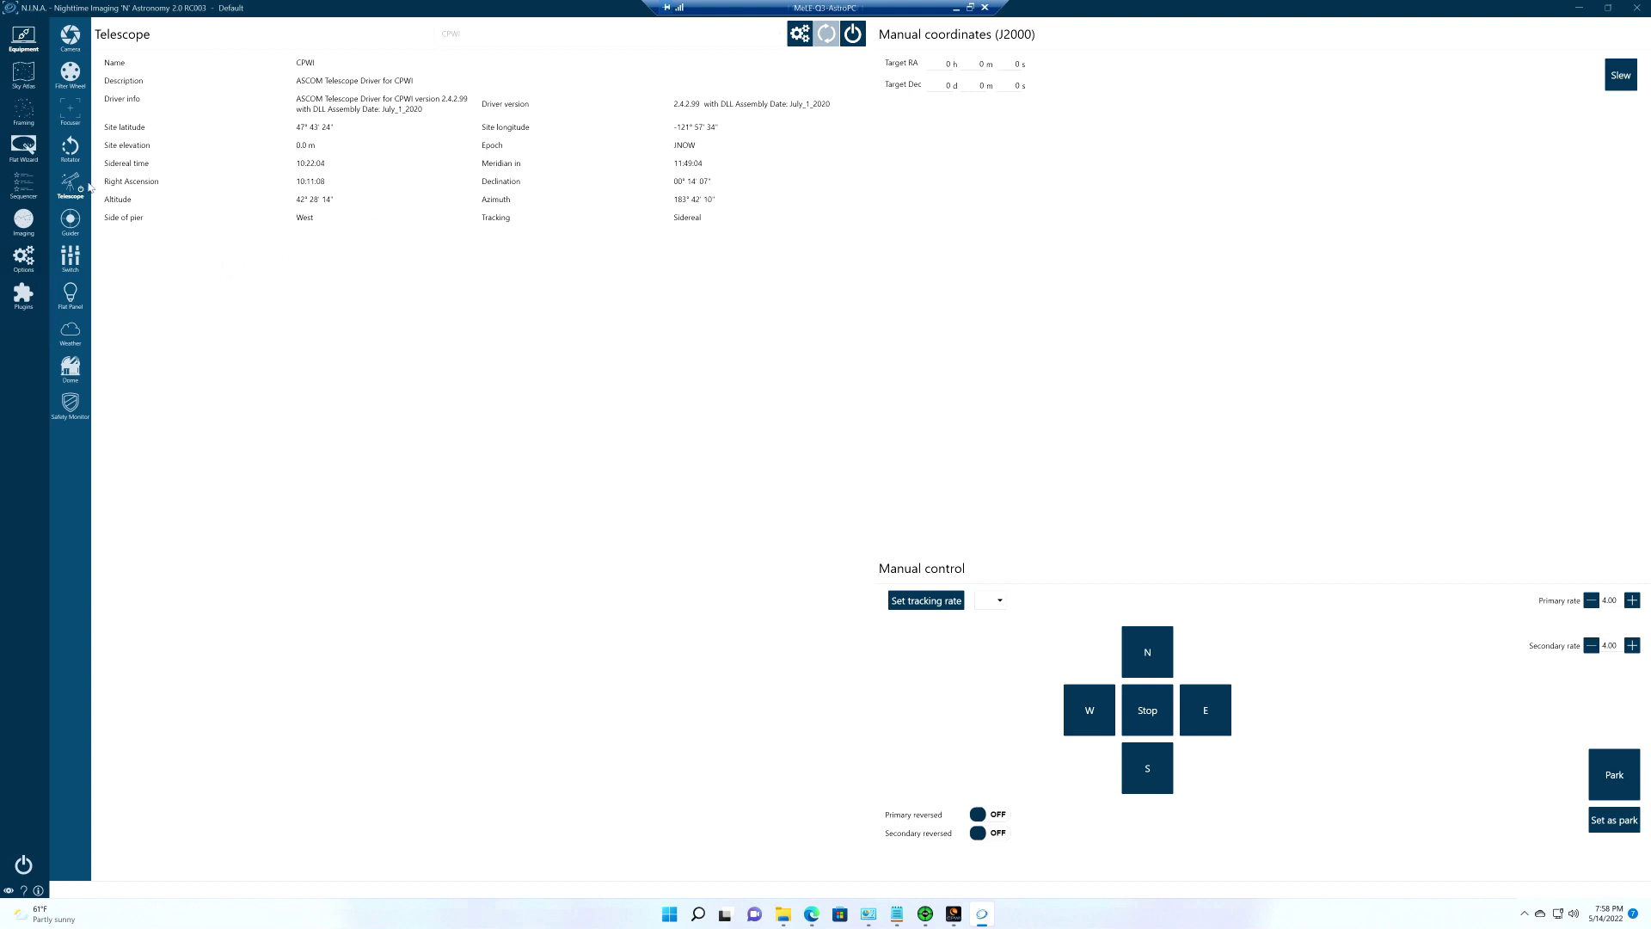
Select PHD2 on the Guider equipment page and connect to it.
left_click(72, 221)
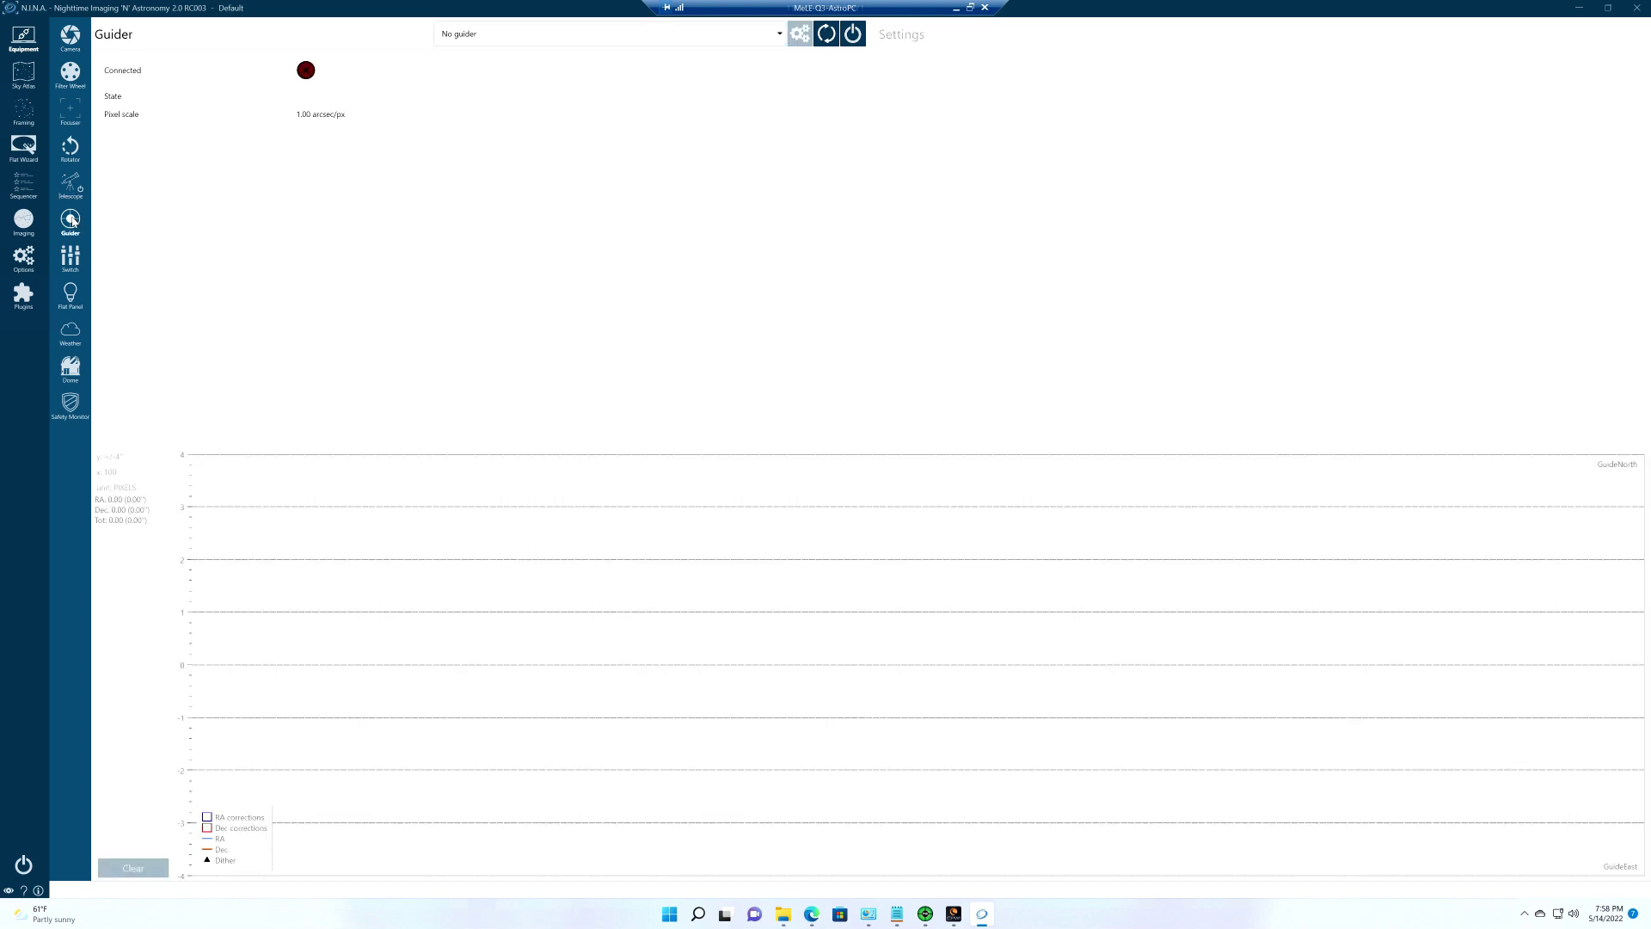
left_click(780, 35)
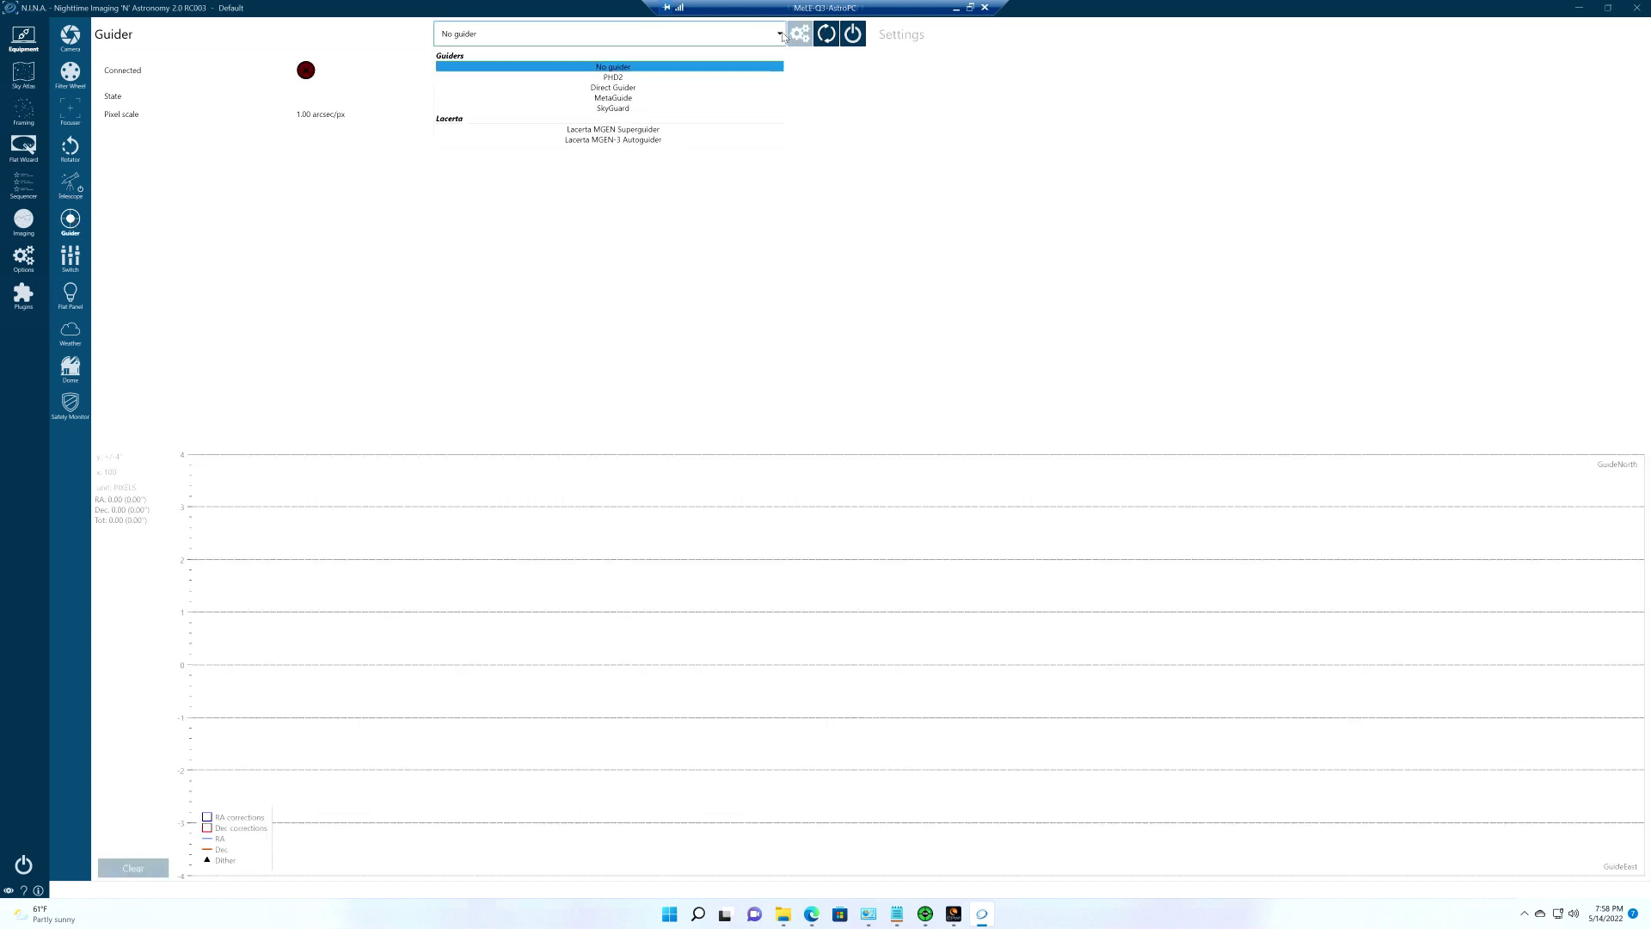
left_click(663, 77)
left_click(853, 36)
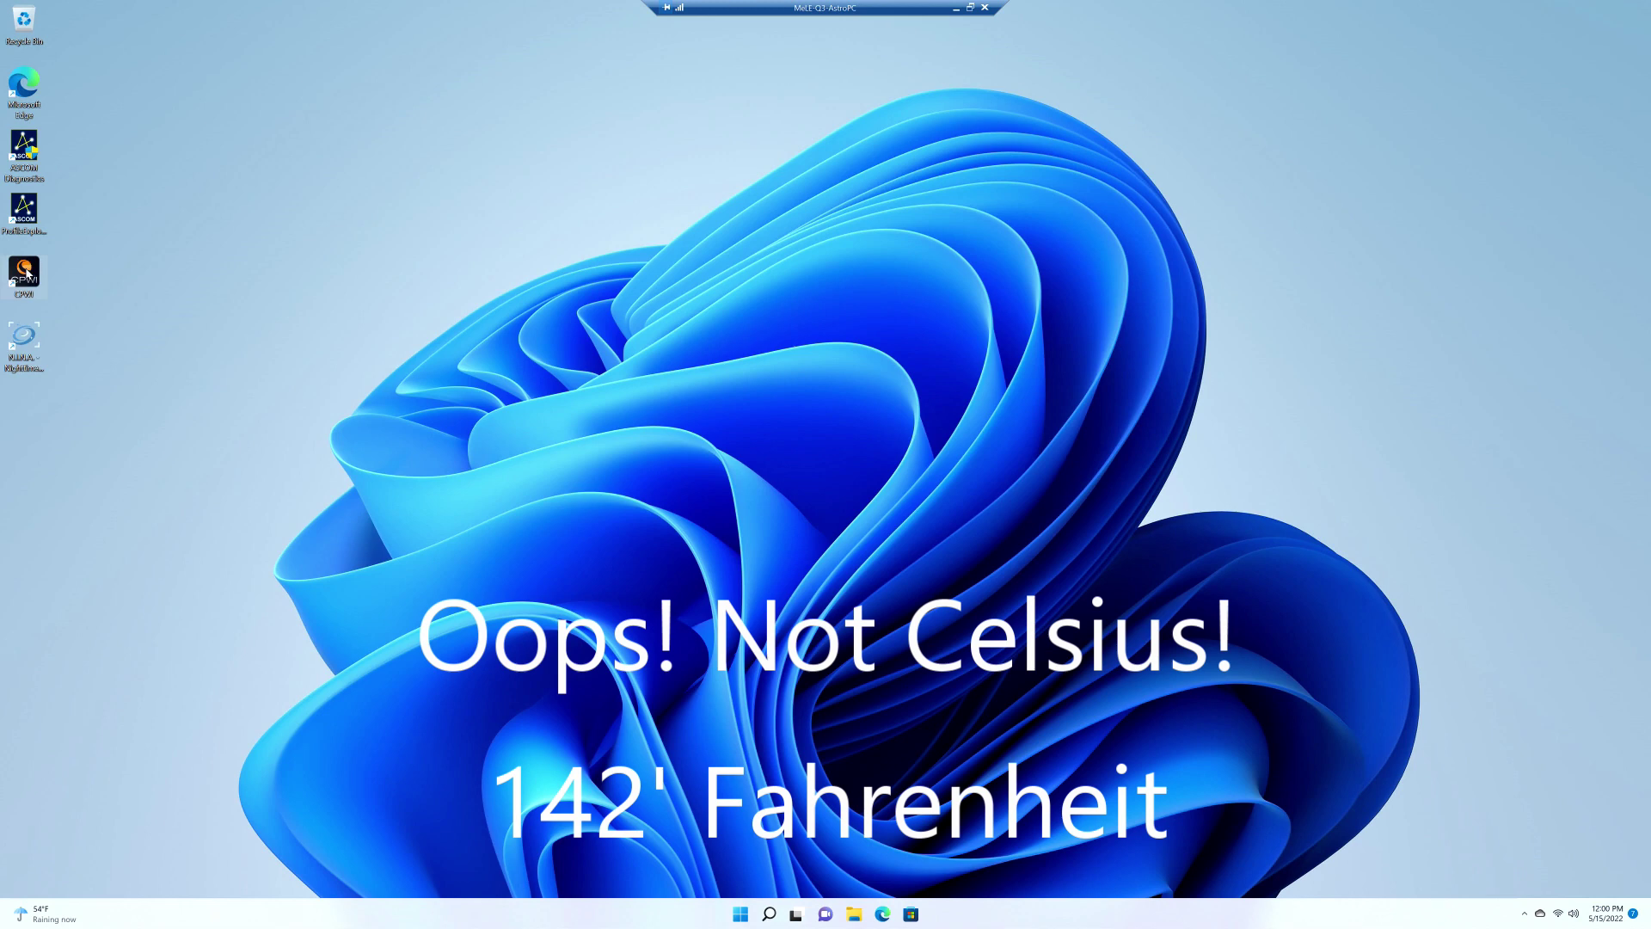
Launch CPWI from its desktop shortcut to bring up the Telescope Control welcome screen.
double_click(25, 272)
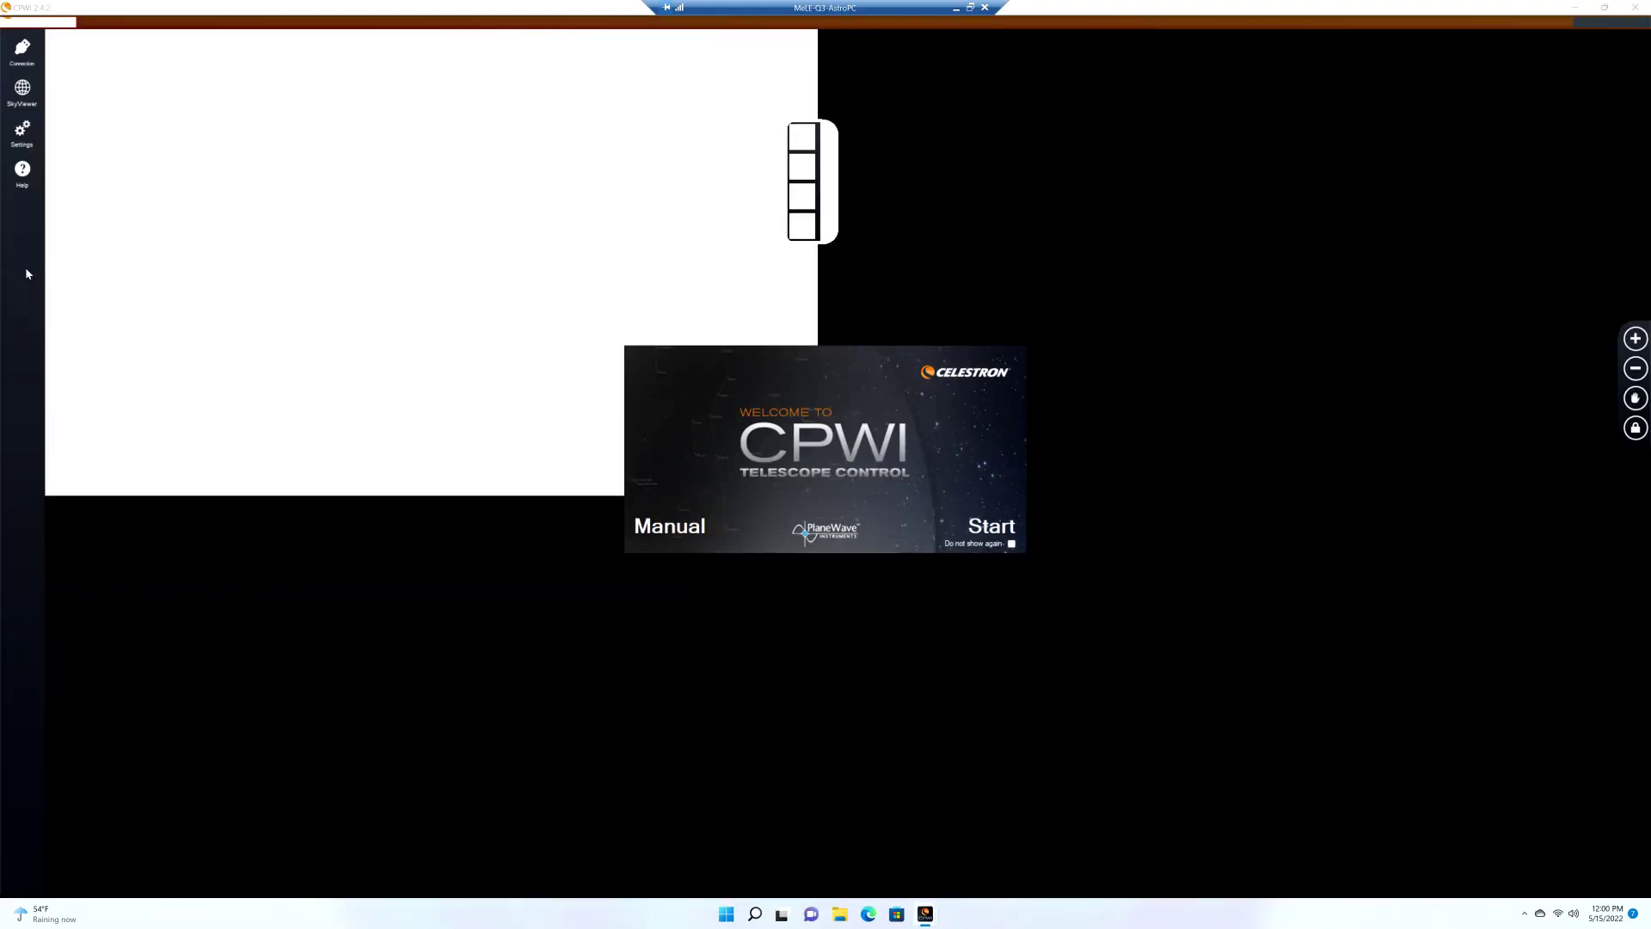
Dismiss the CPWI welcome screen and connect to the Evolution mount over WiFi.
left_click(995, 528)
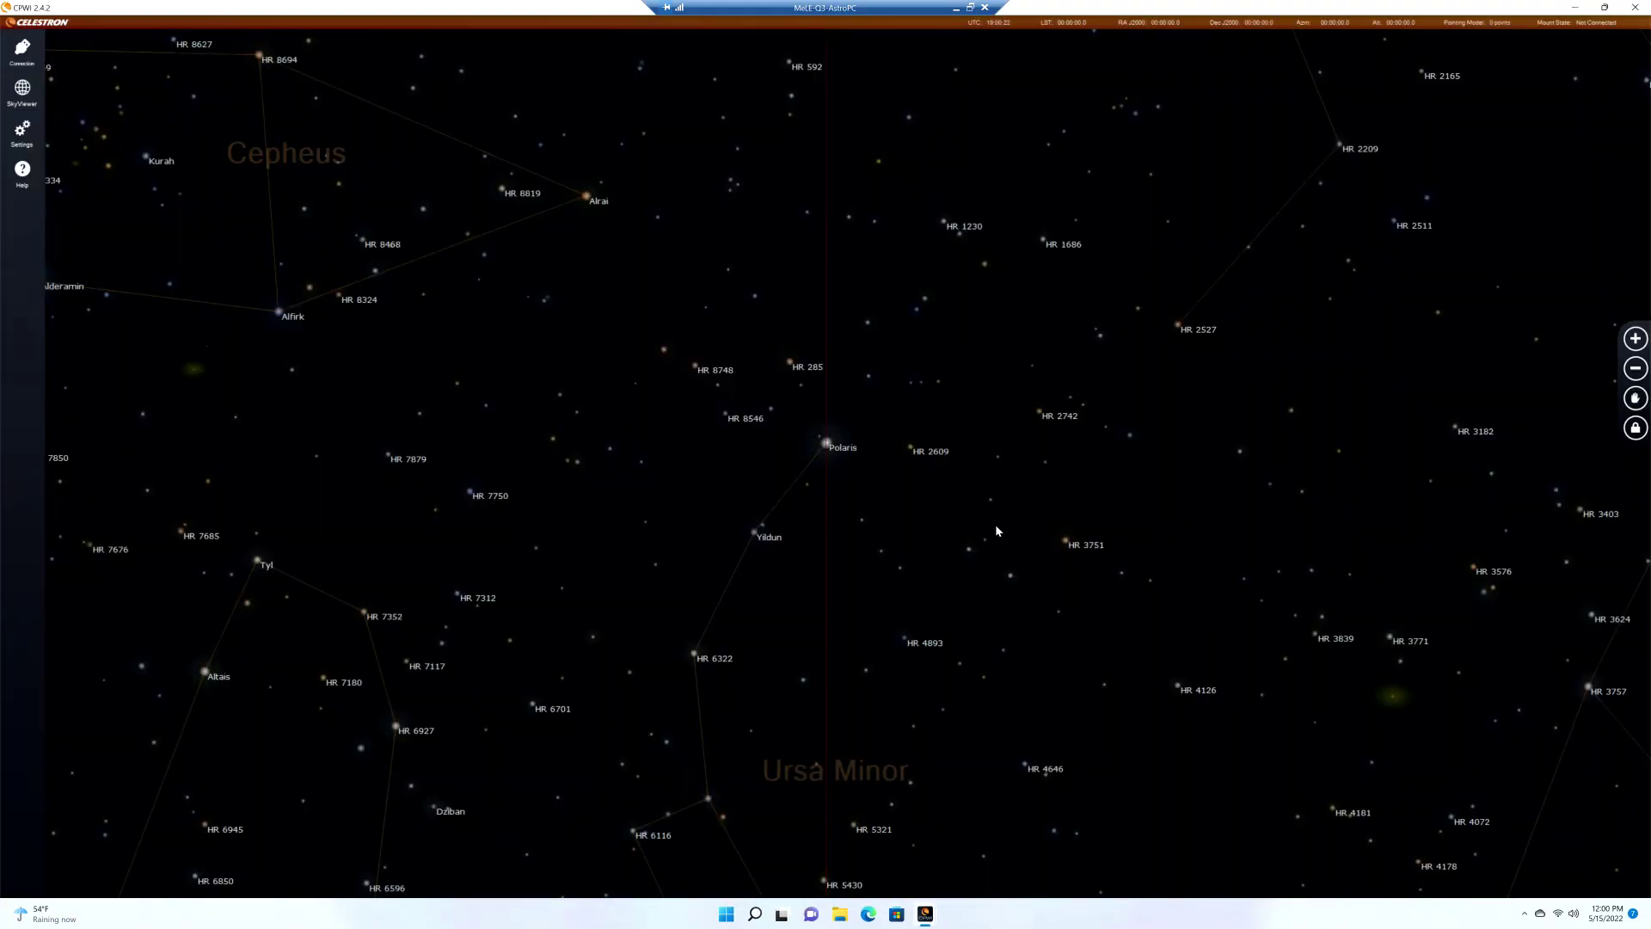
left_click(23, 49)
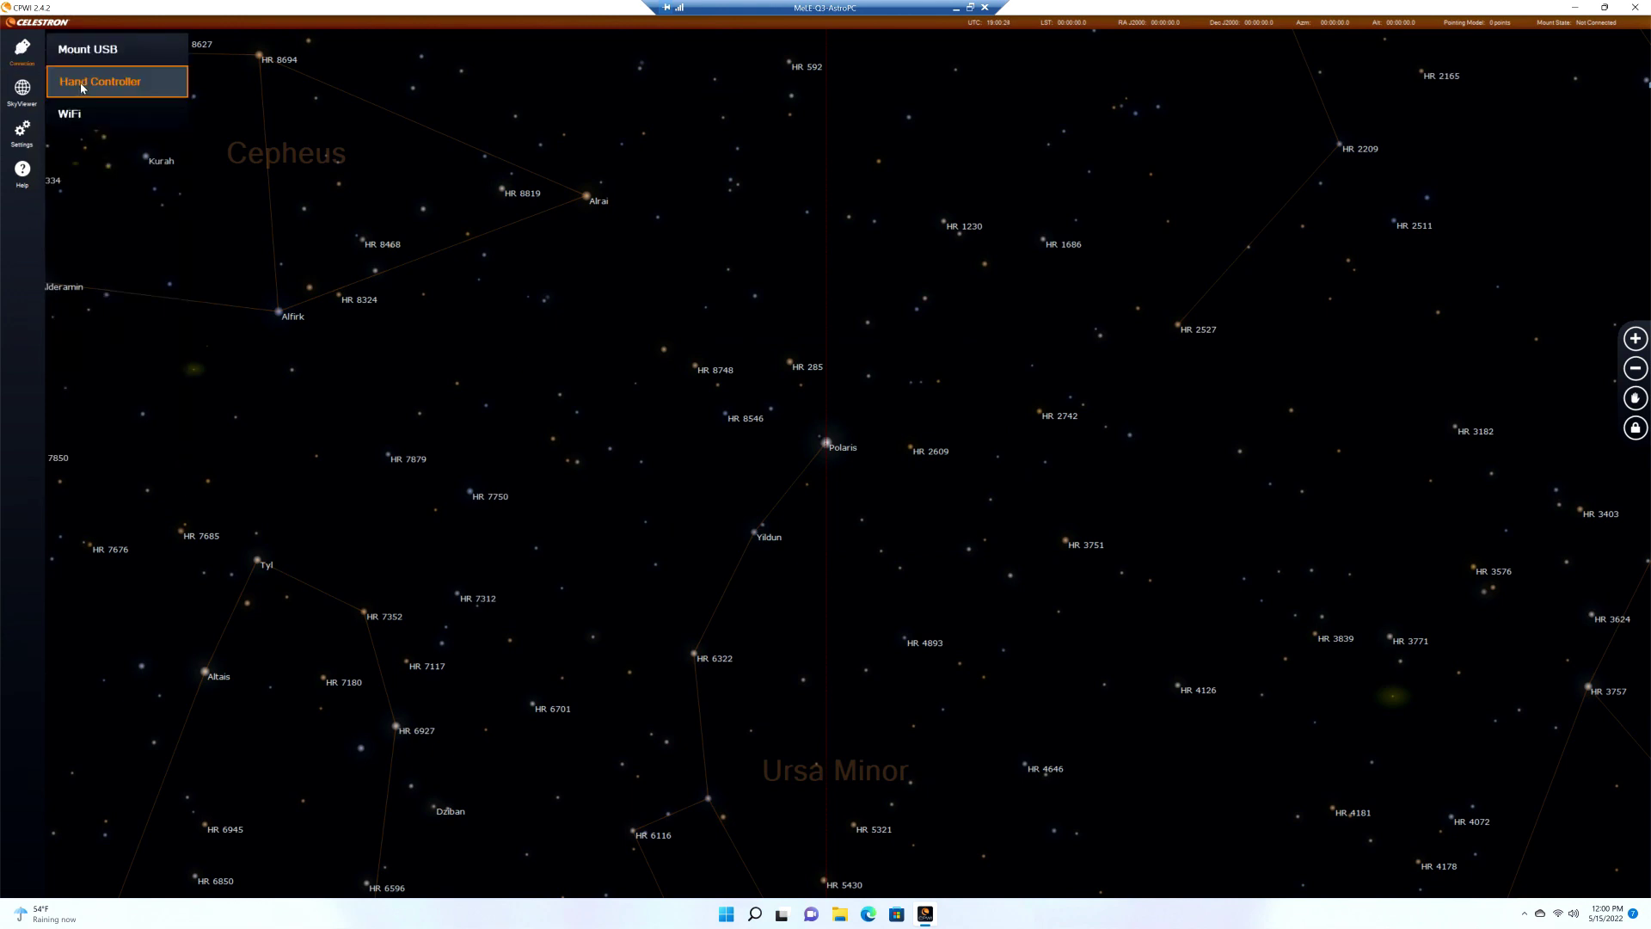
left_click(97, 111)
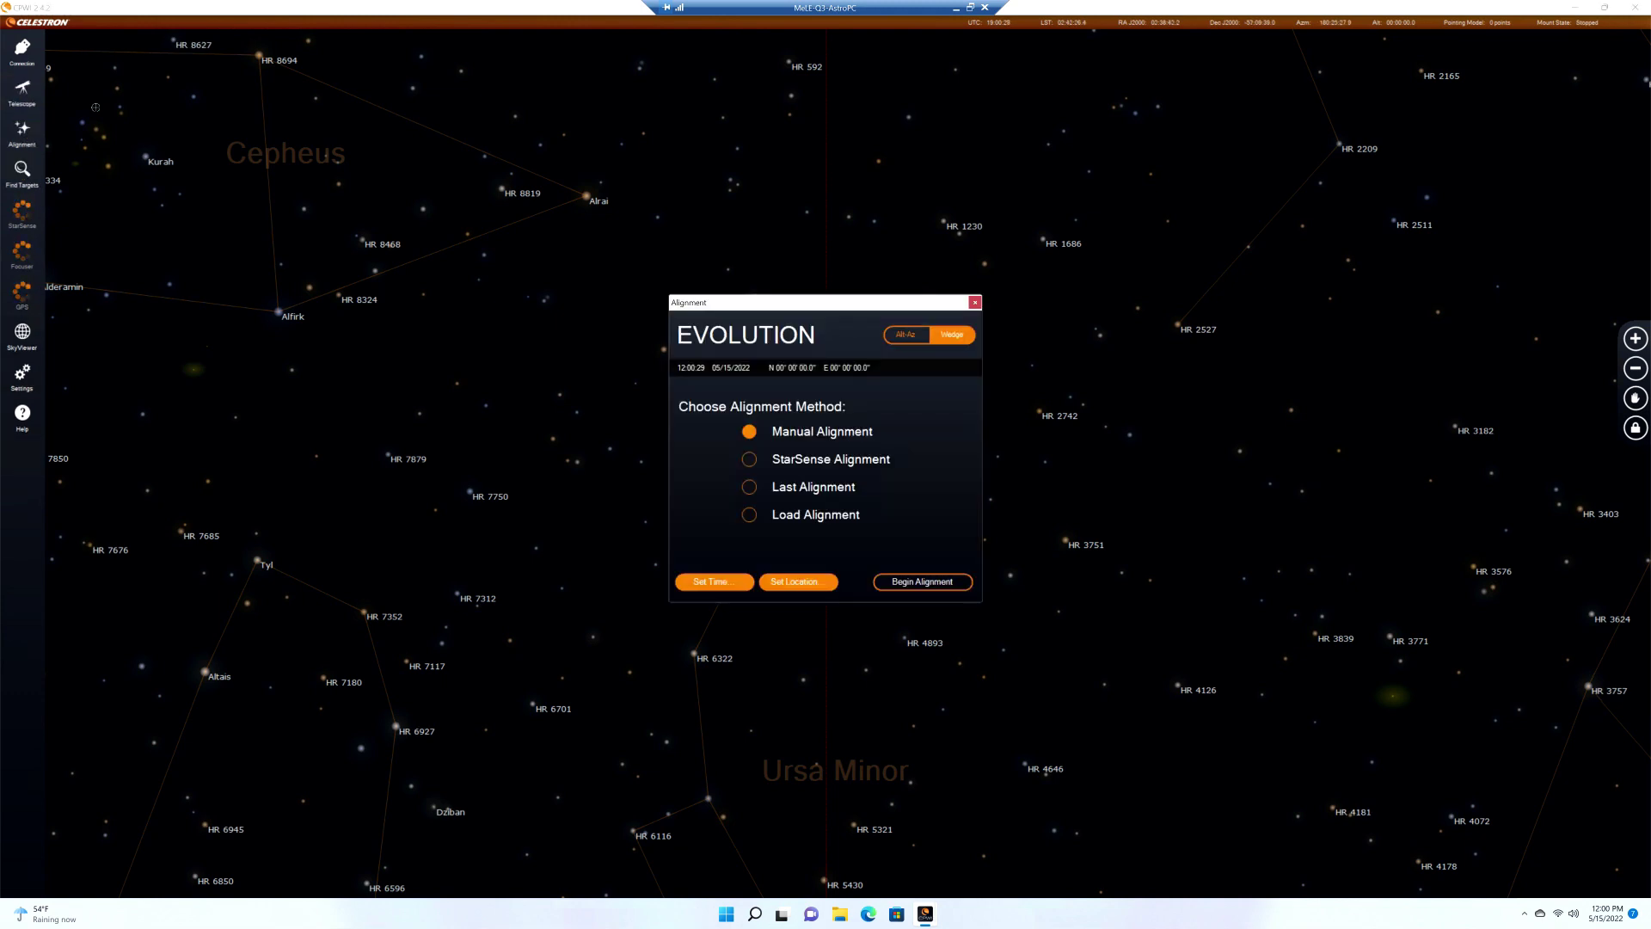
Complete a manual wedge alignment: confirm Ready, Finish, and close the alignment panel.
left_click(922, 582)
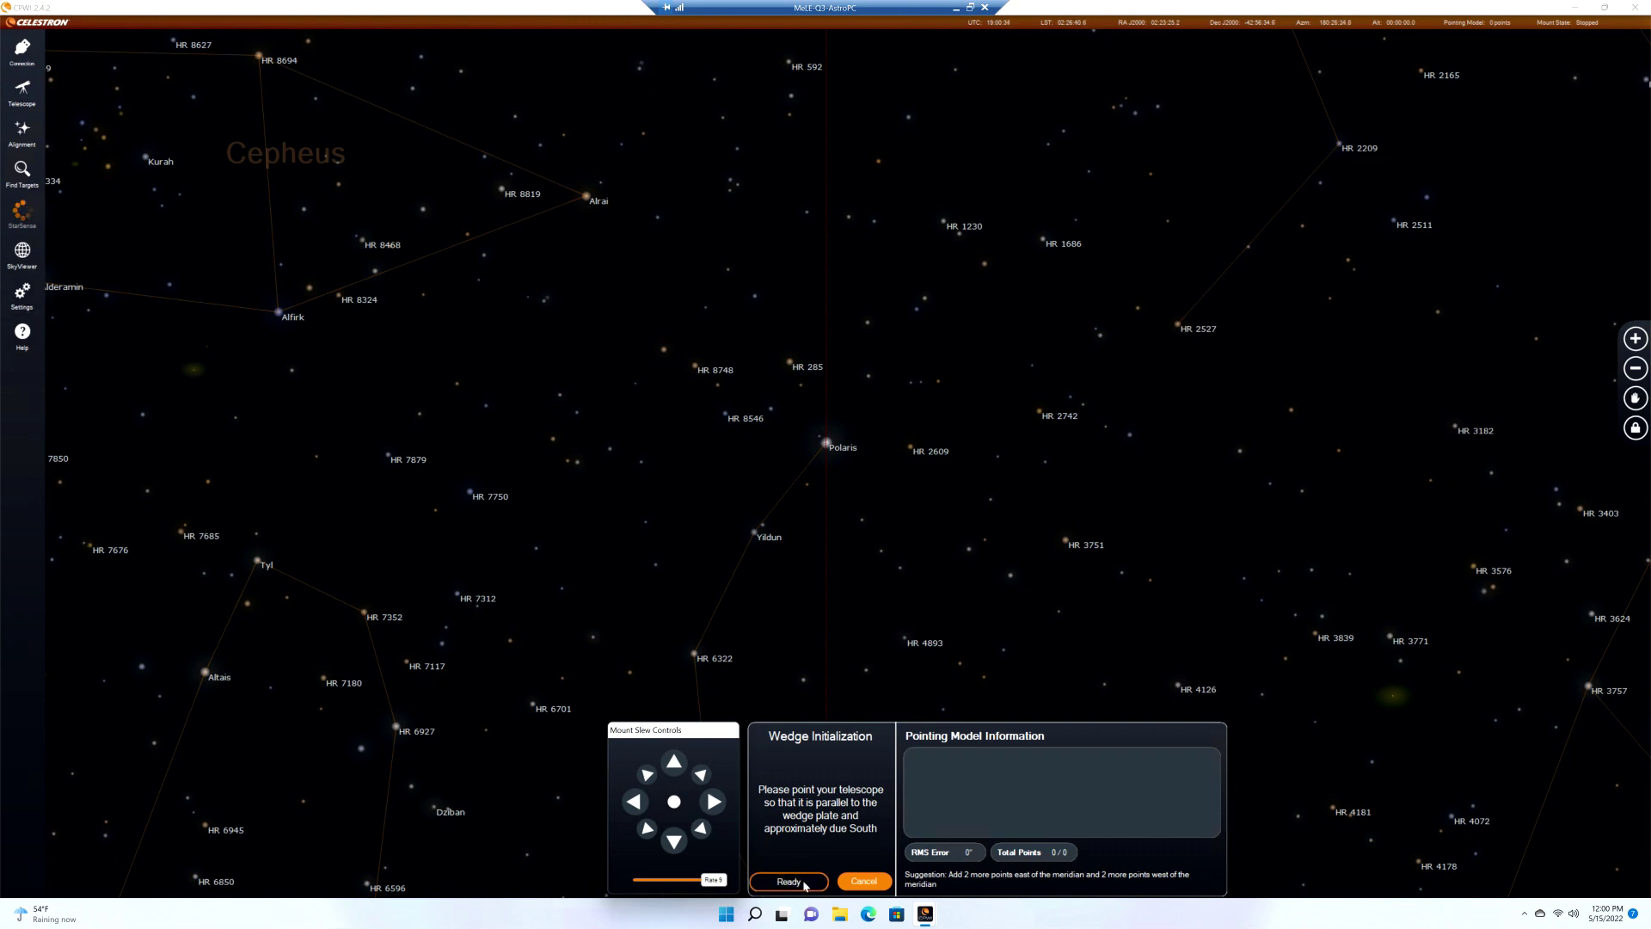
left_click(806, 885)
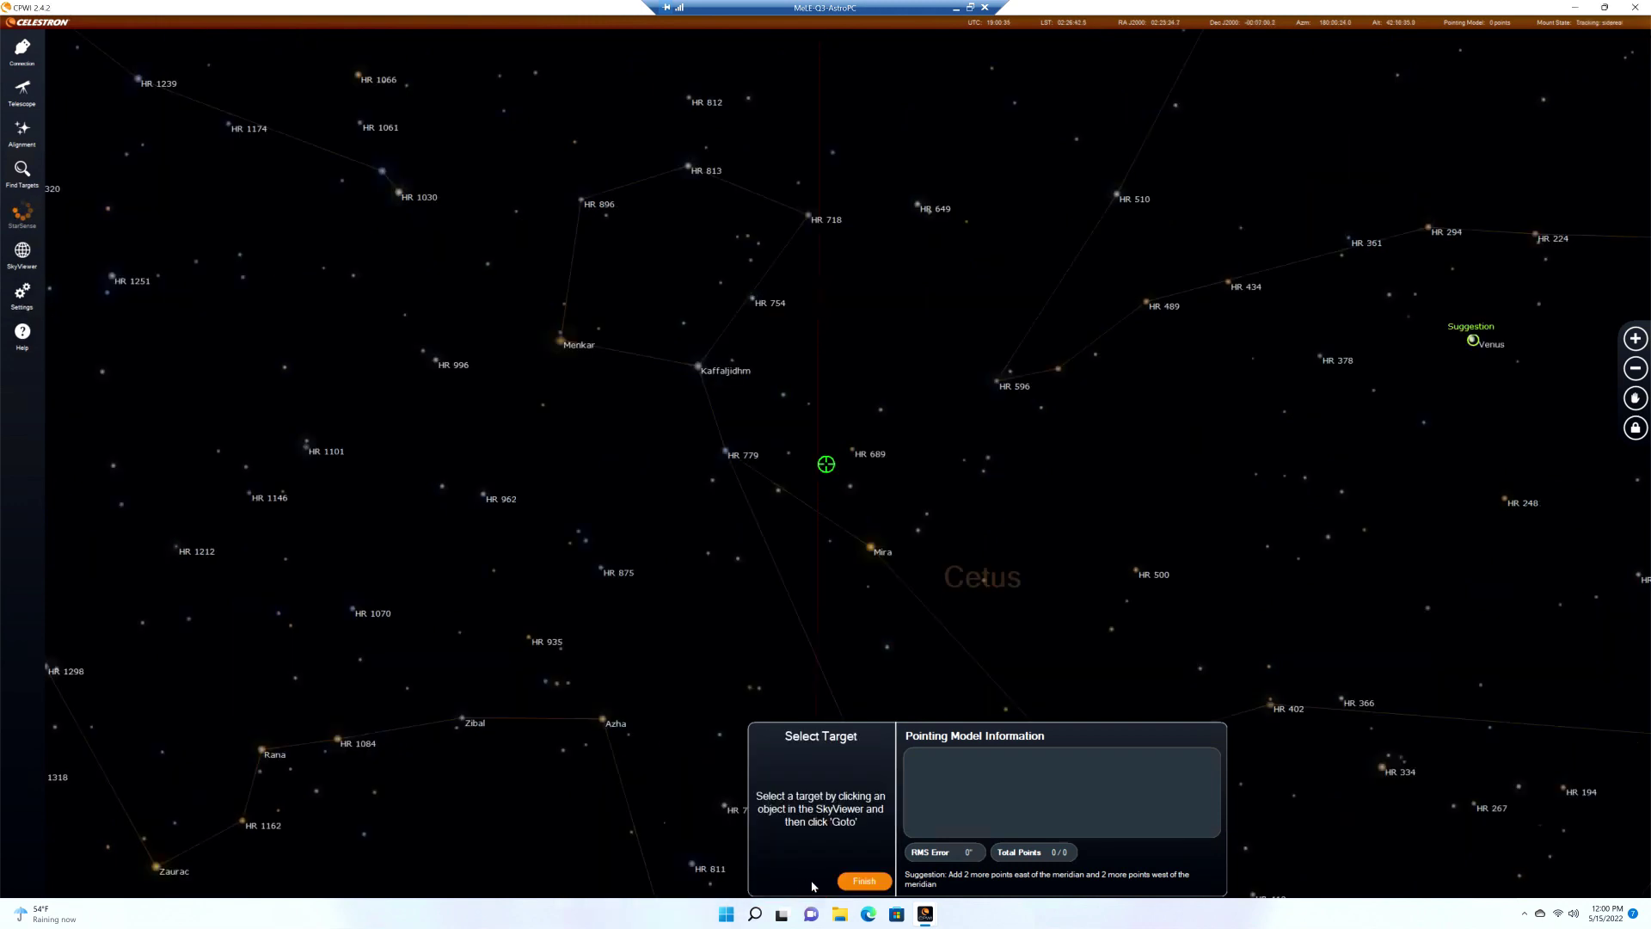
left_click(862, 882)
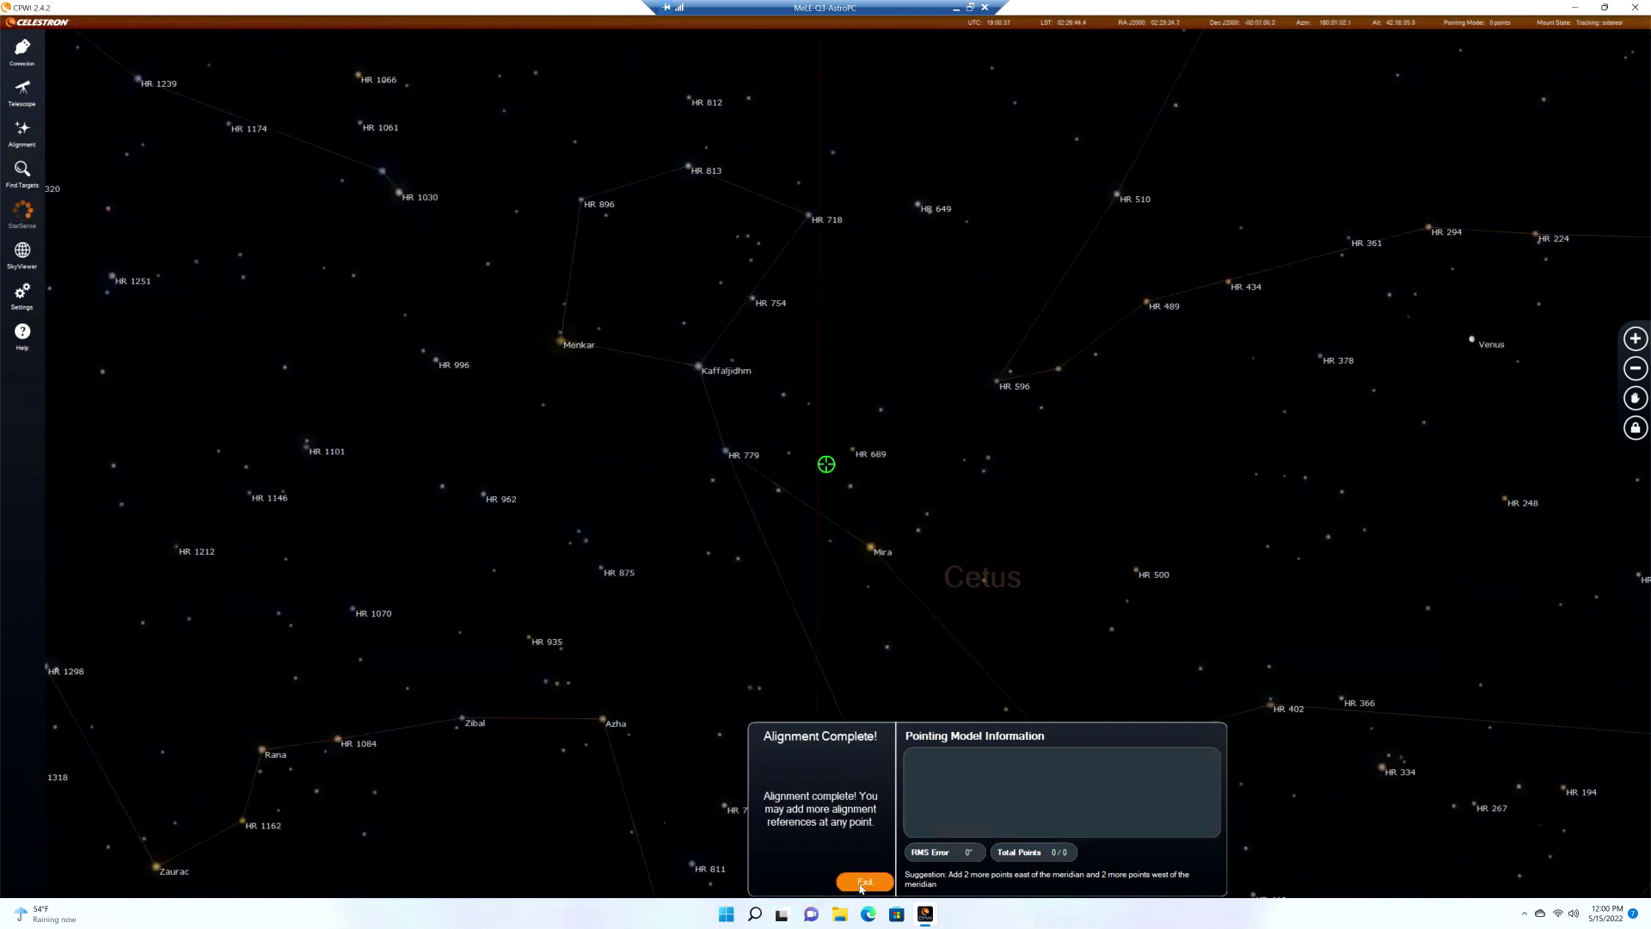
left_click(861, 885)
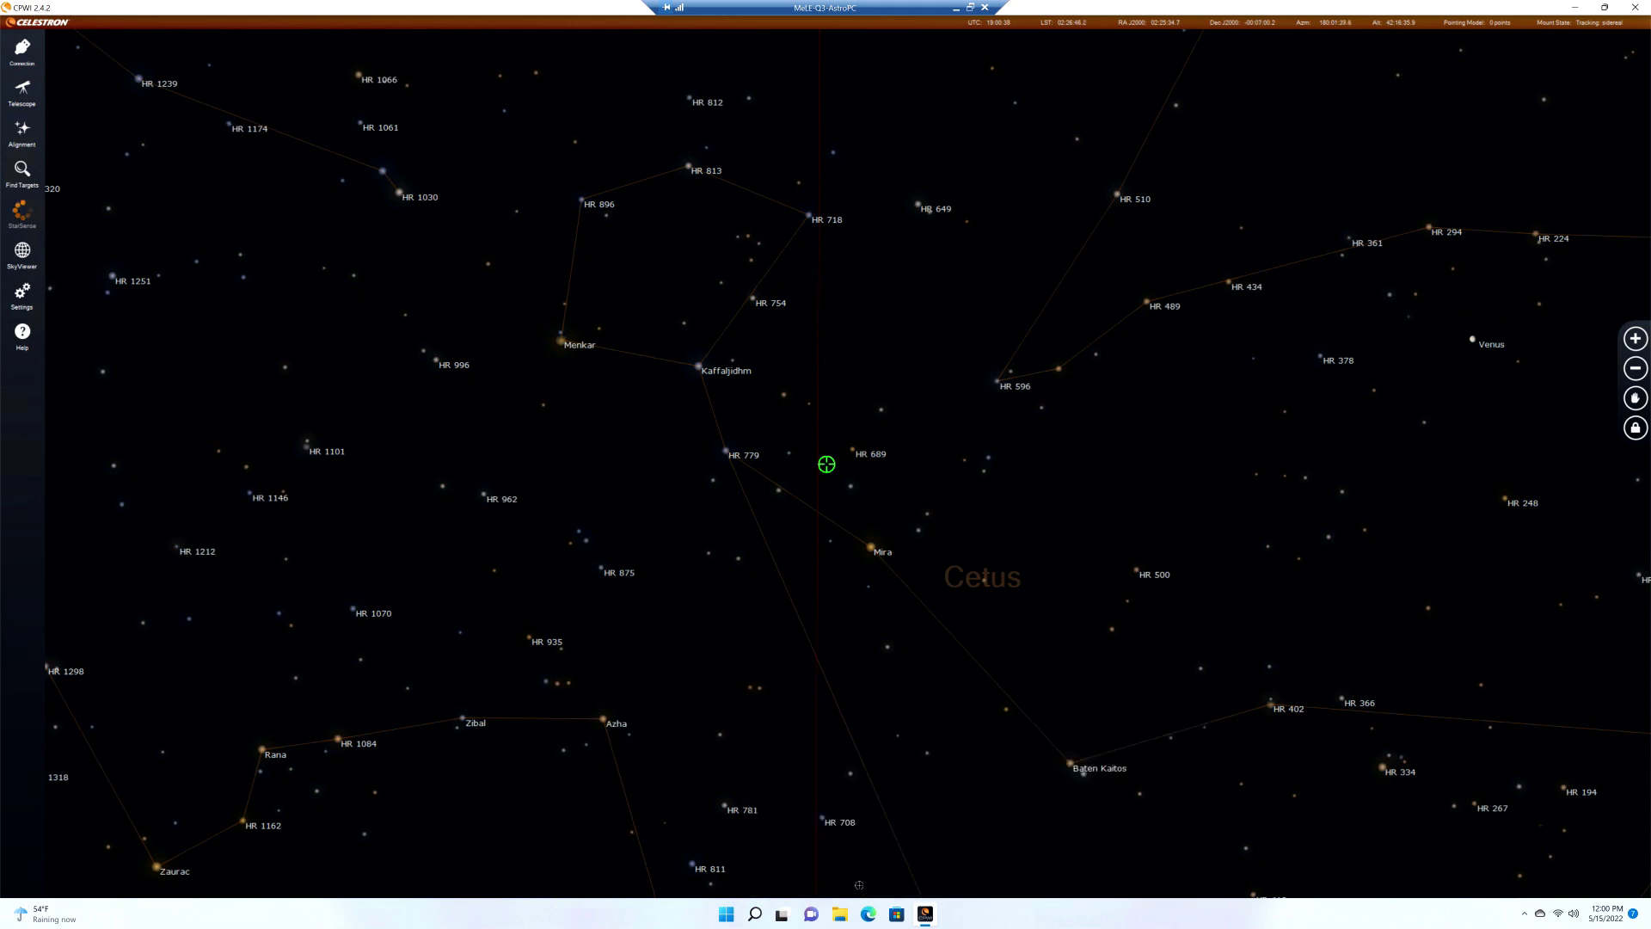
left_click(736, 918)
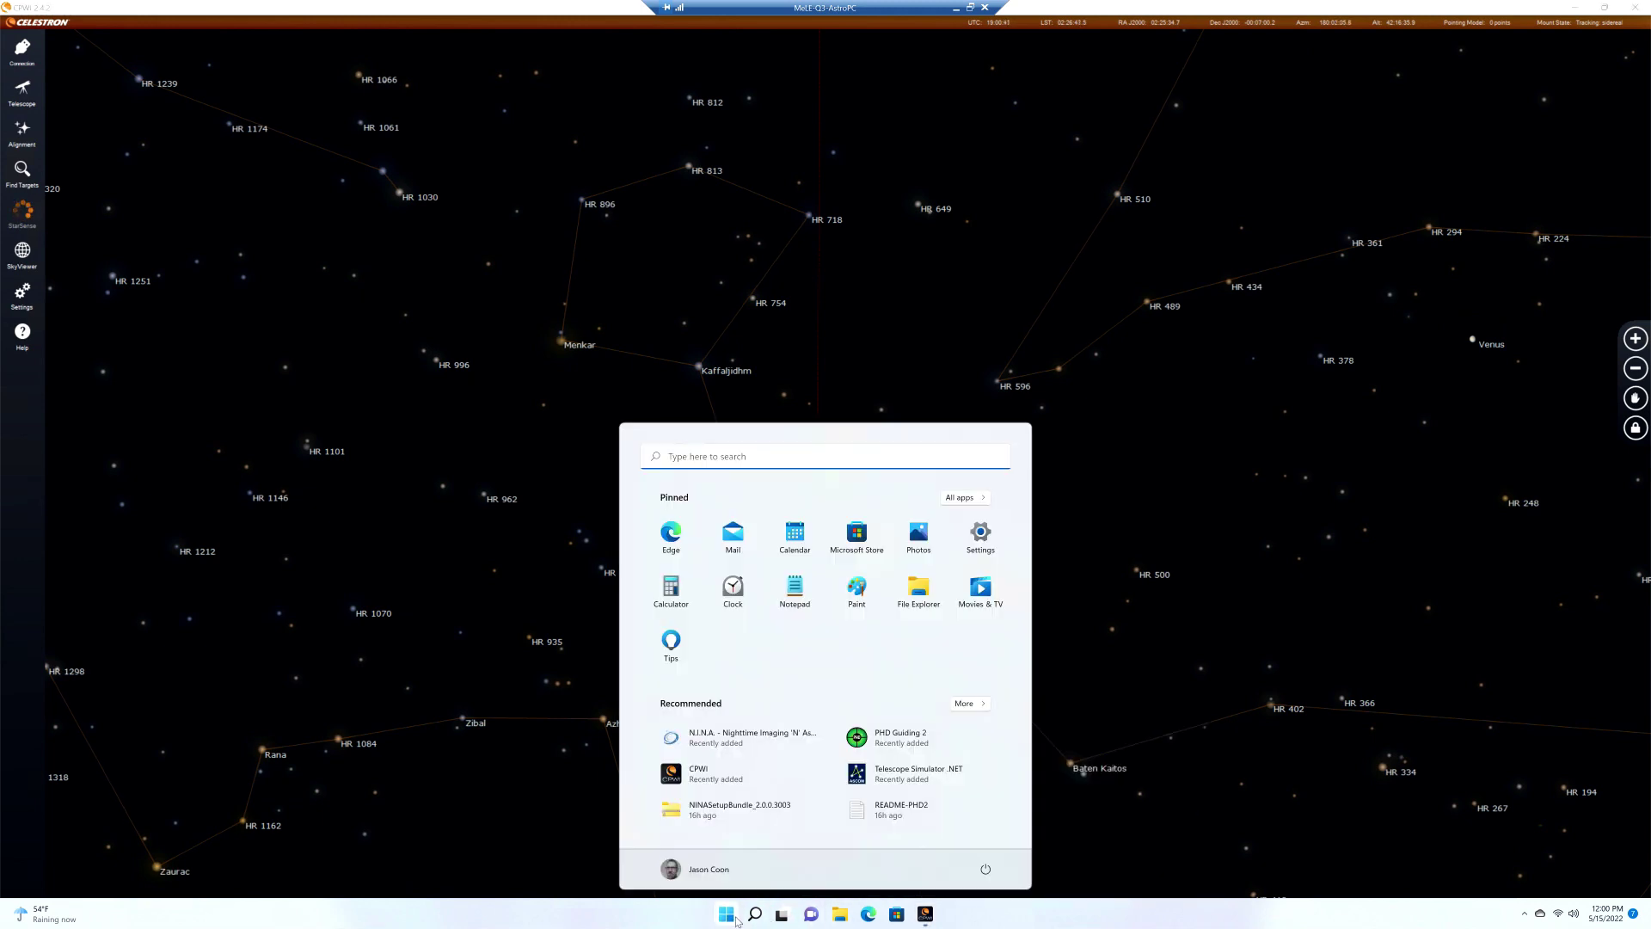
Start PHD Guiding 2 from the Start menu, then launch N.I.N.A.
left_click(892, 740)
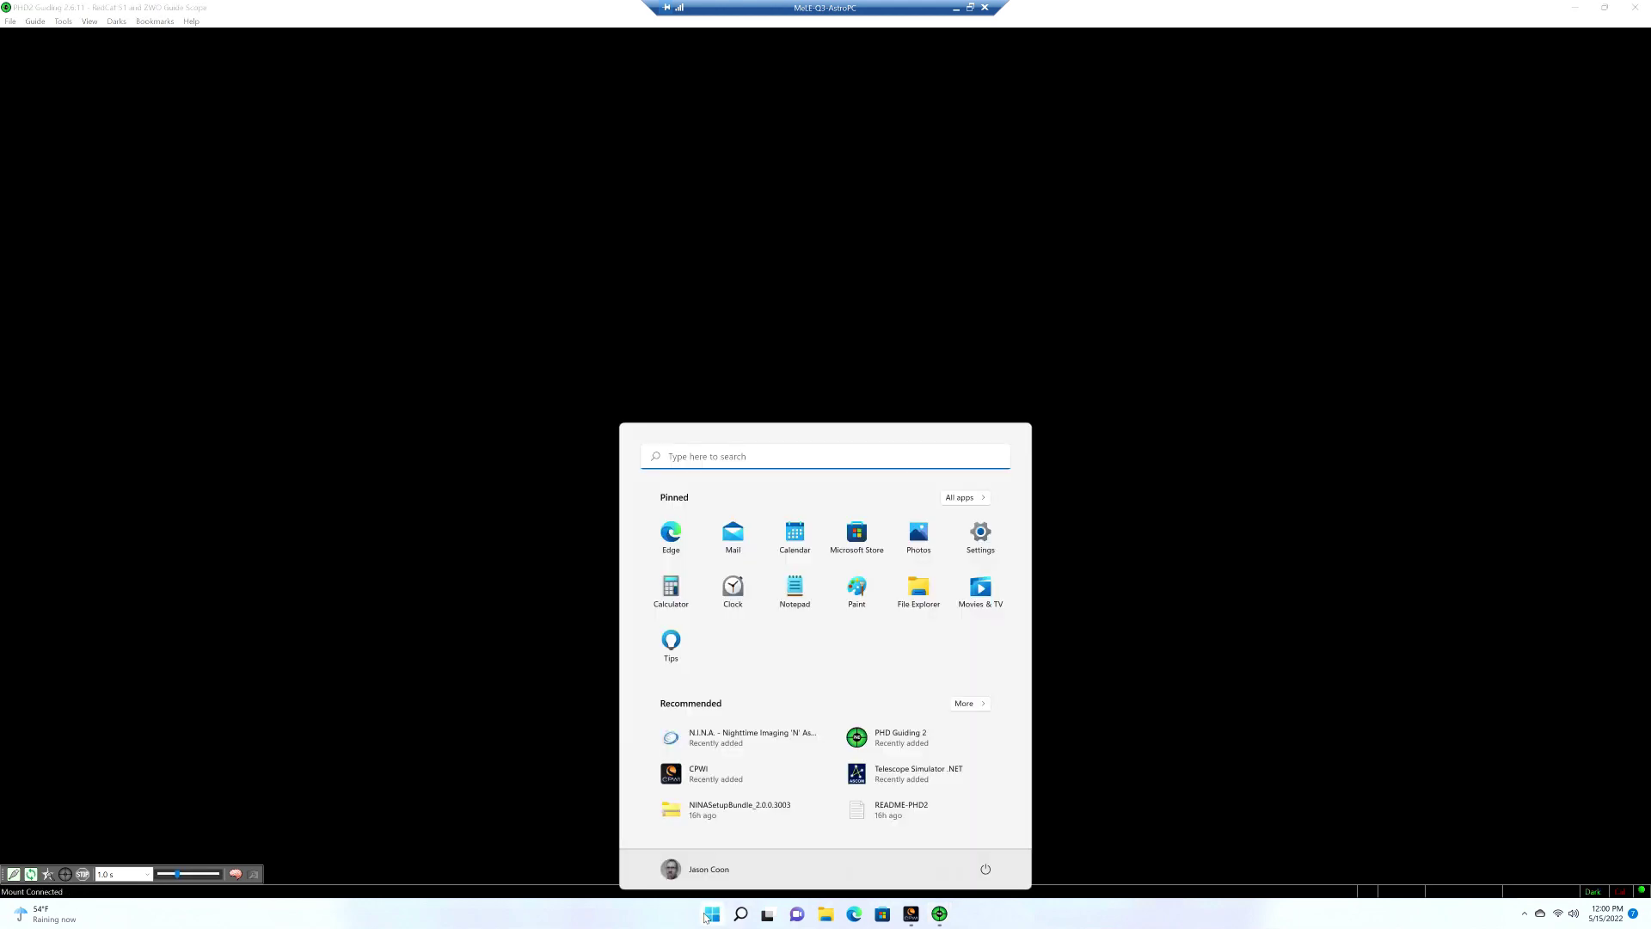
left_click(735, 740)
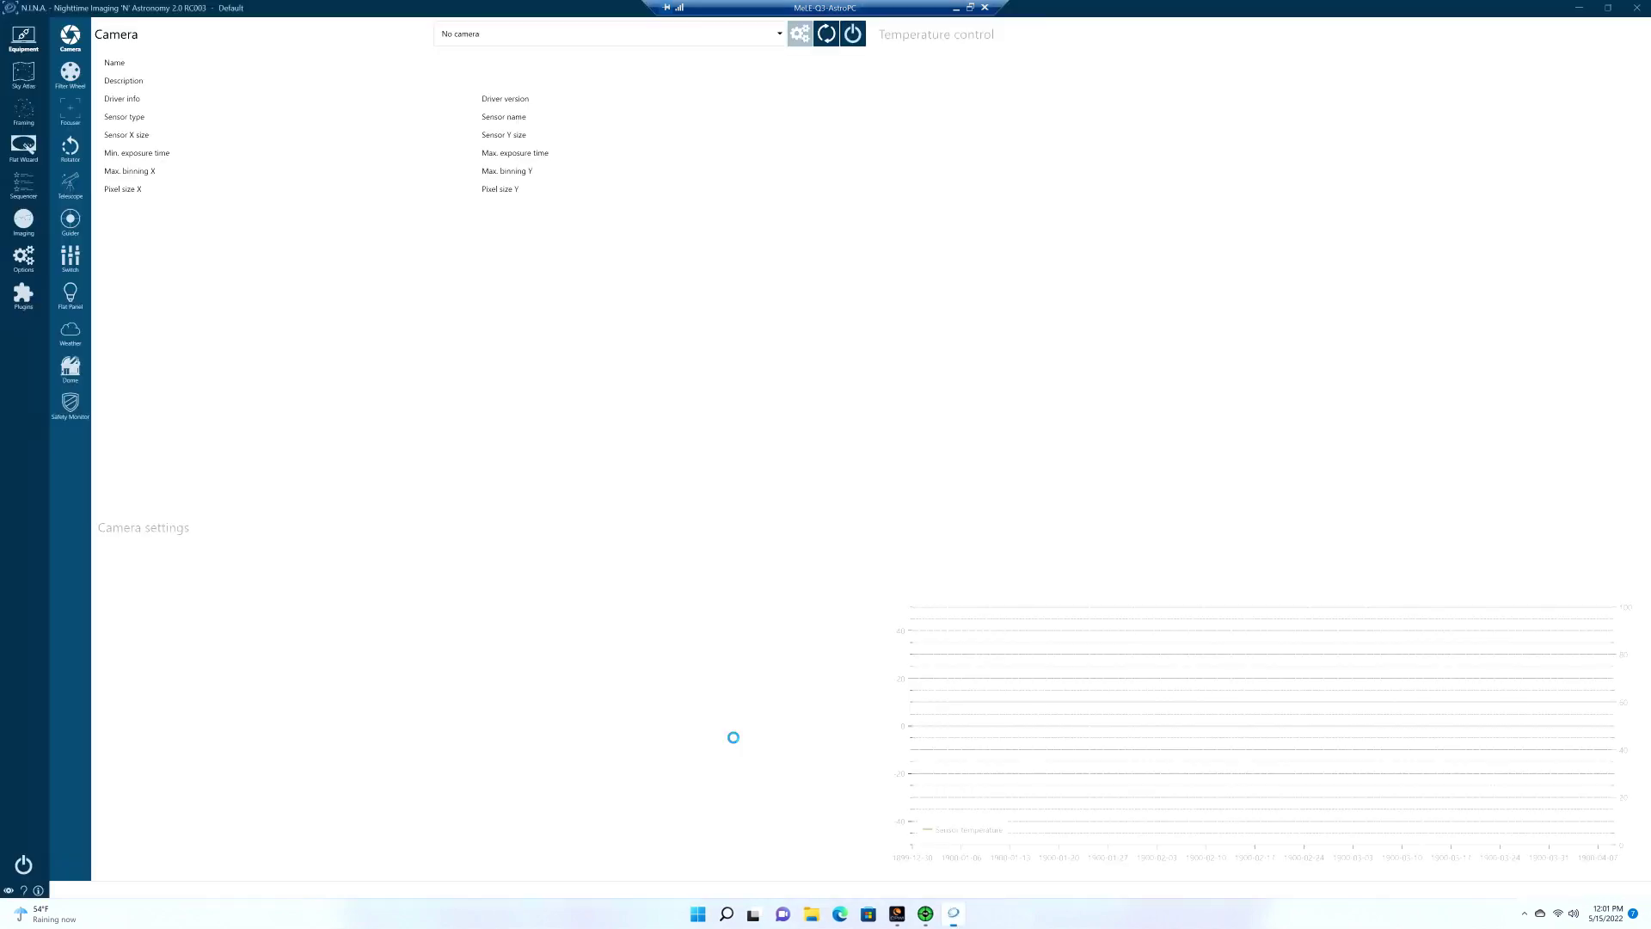
Select the Nikon camera in N.I.N.A.'s camera list and connect the Z 6.
left_click(780, 34)
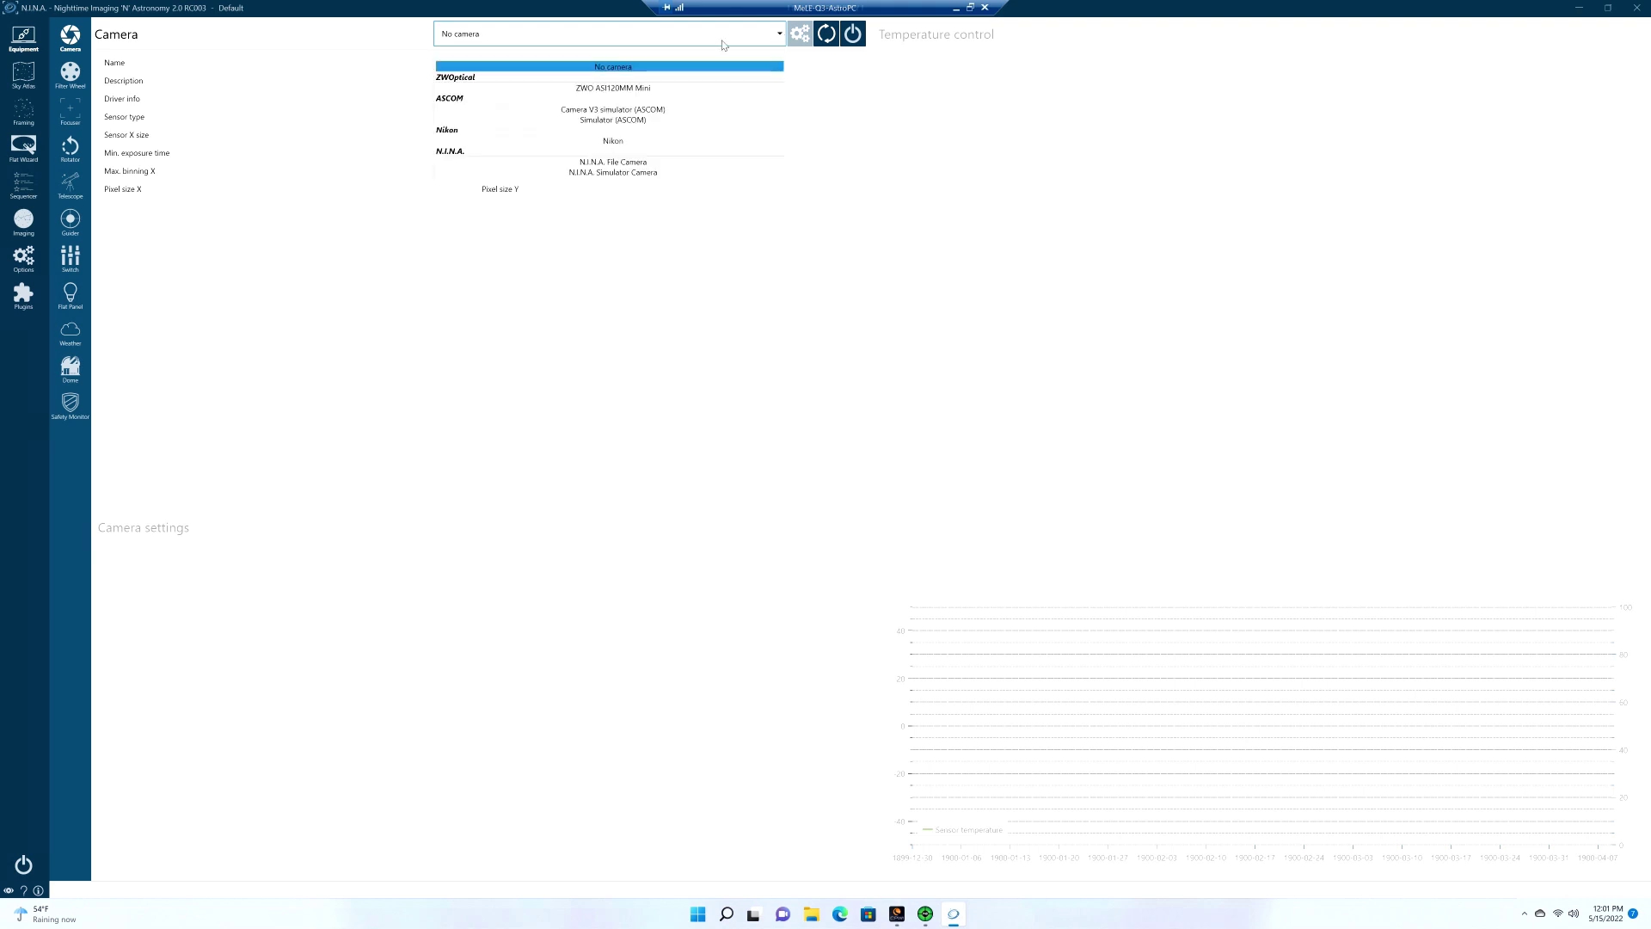
left_click(616, 147)
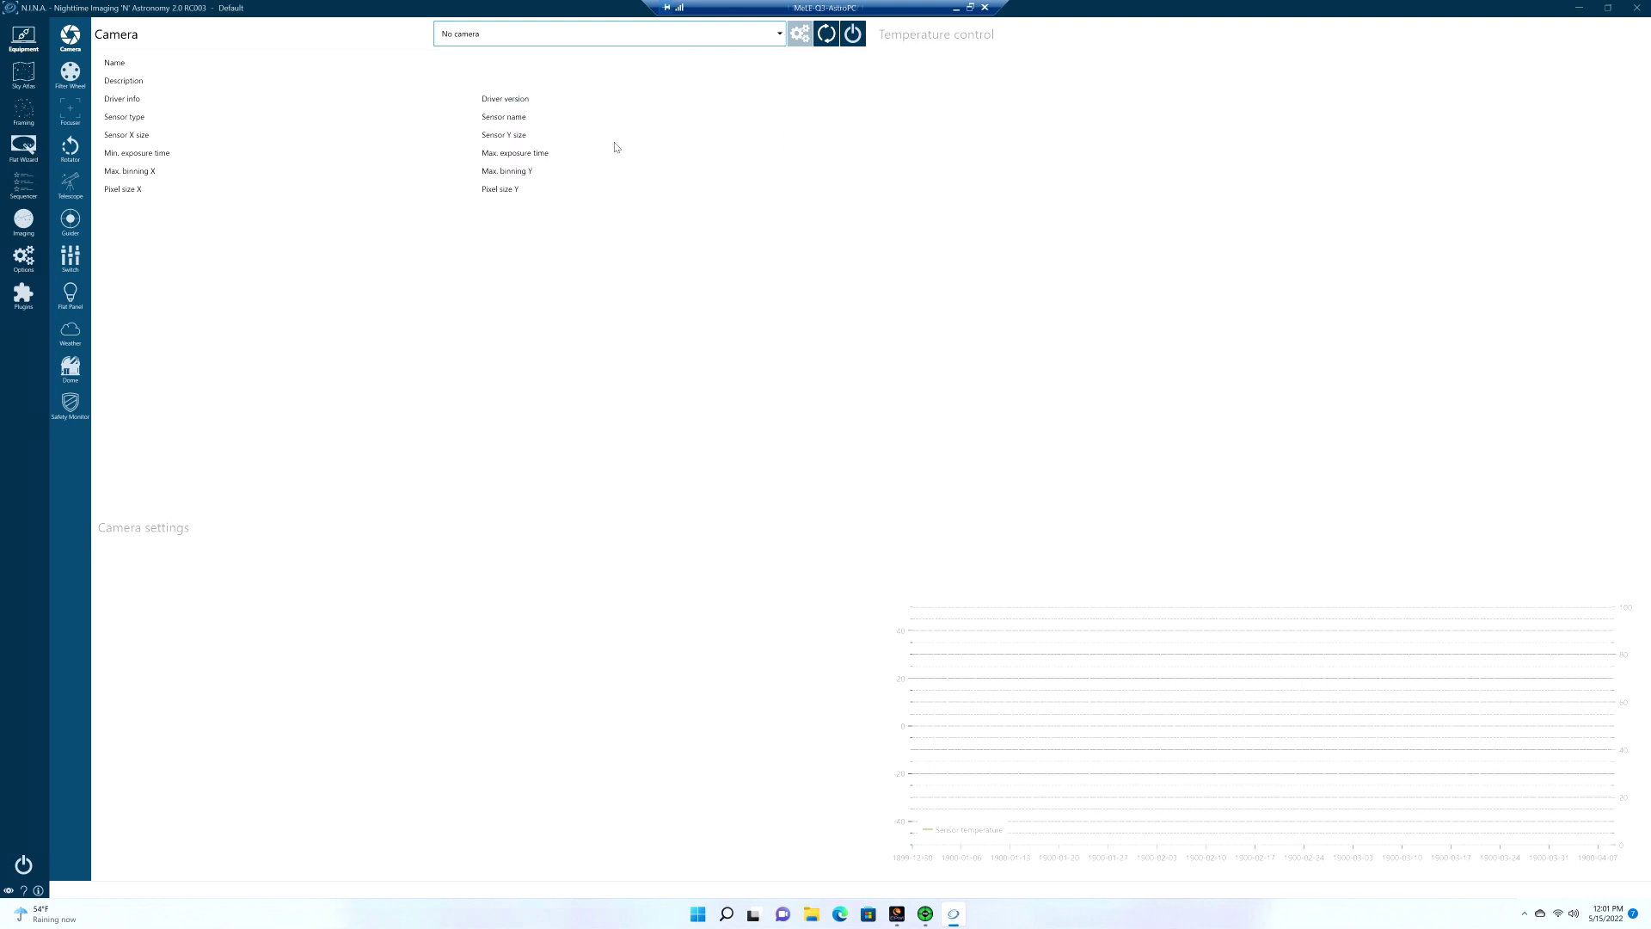
left_click(854, 34)
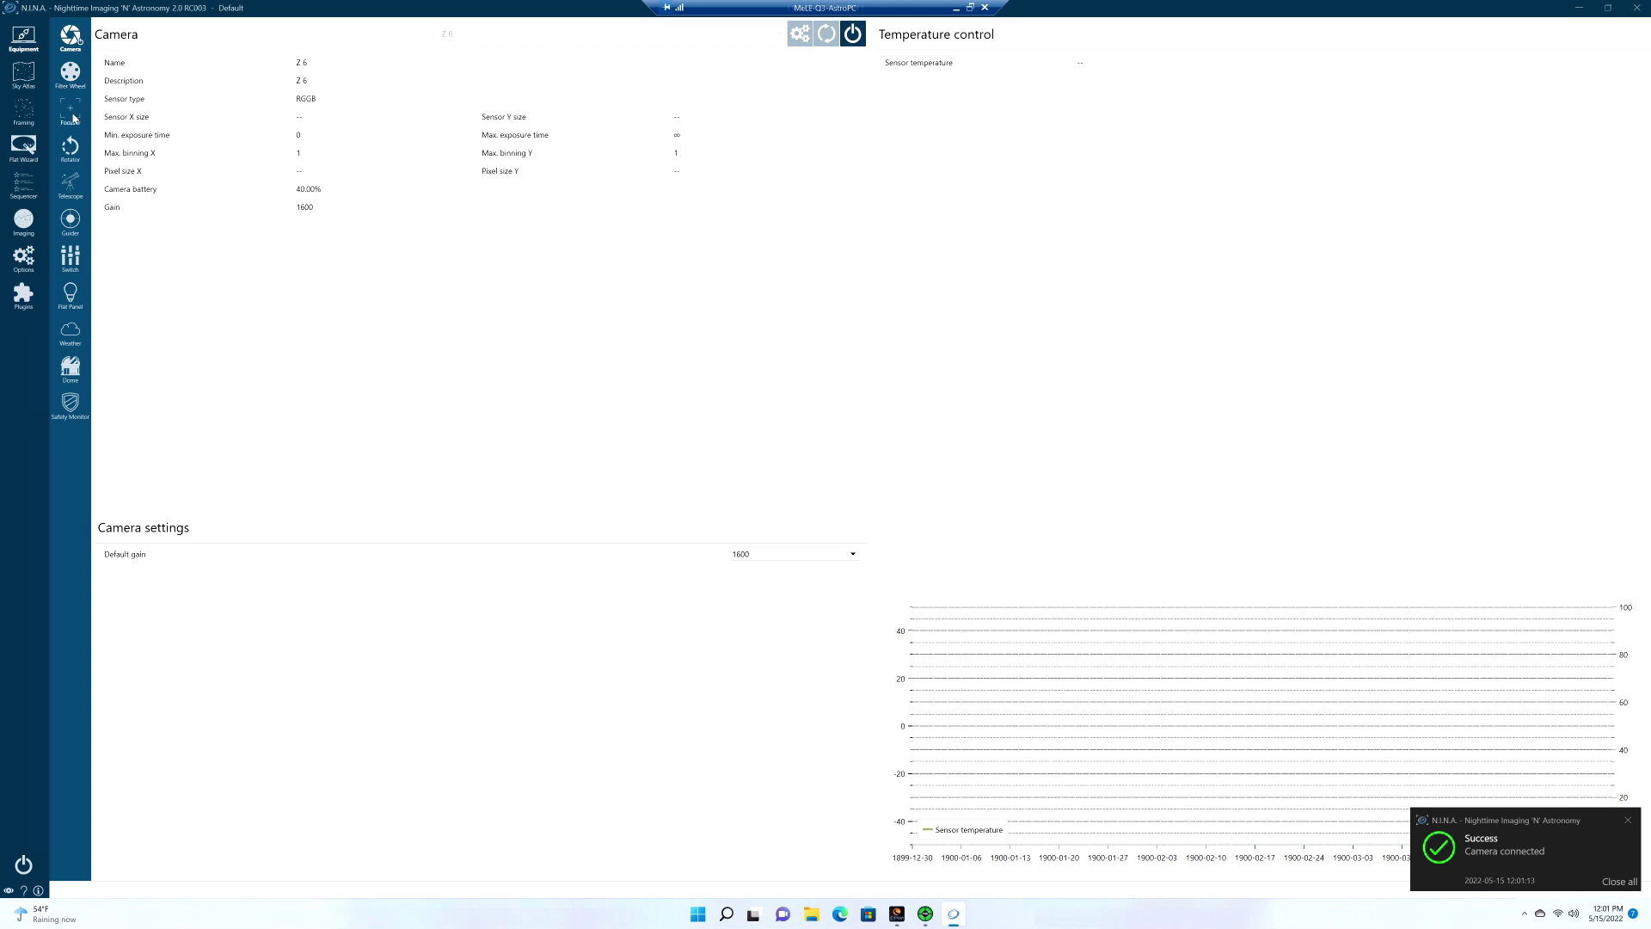
Connect the CPWI telescope on N.I.N.A.'s Telescope equipment page.
left_click(68, 185)
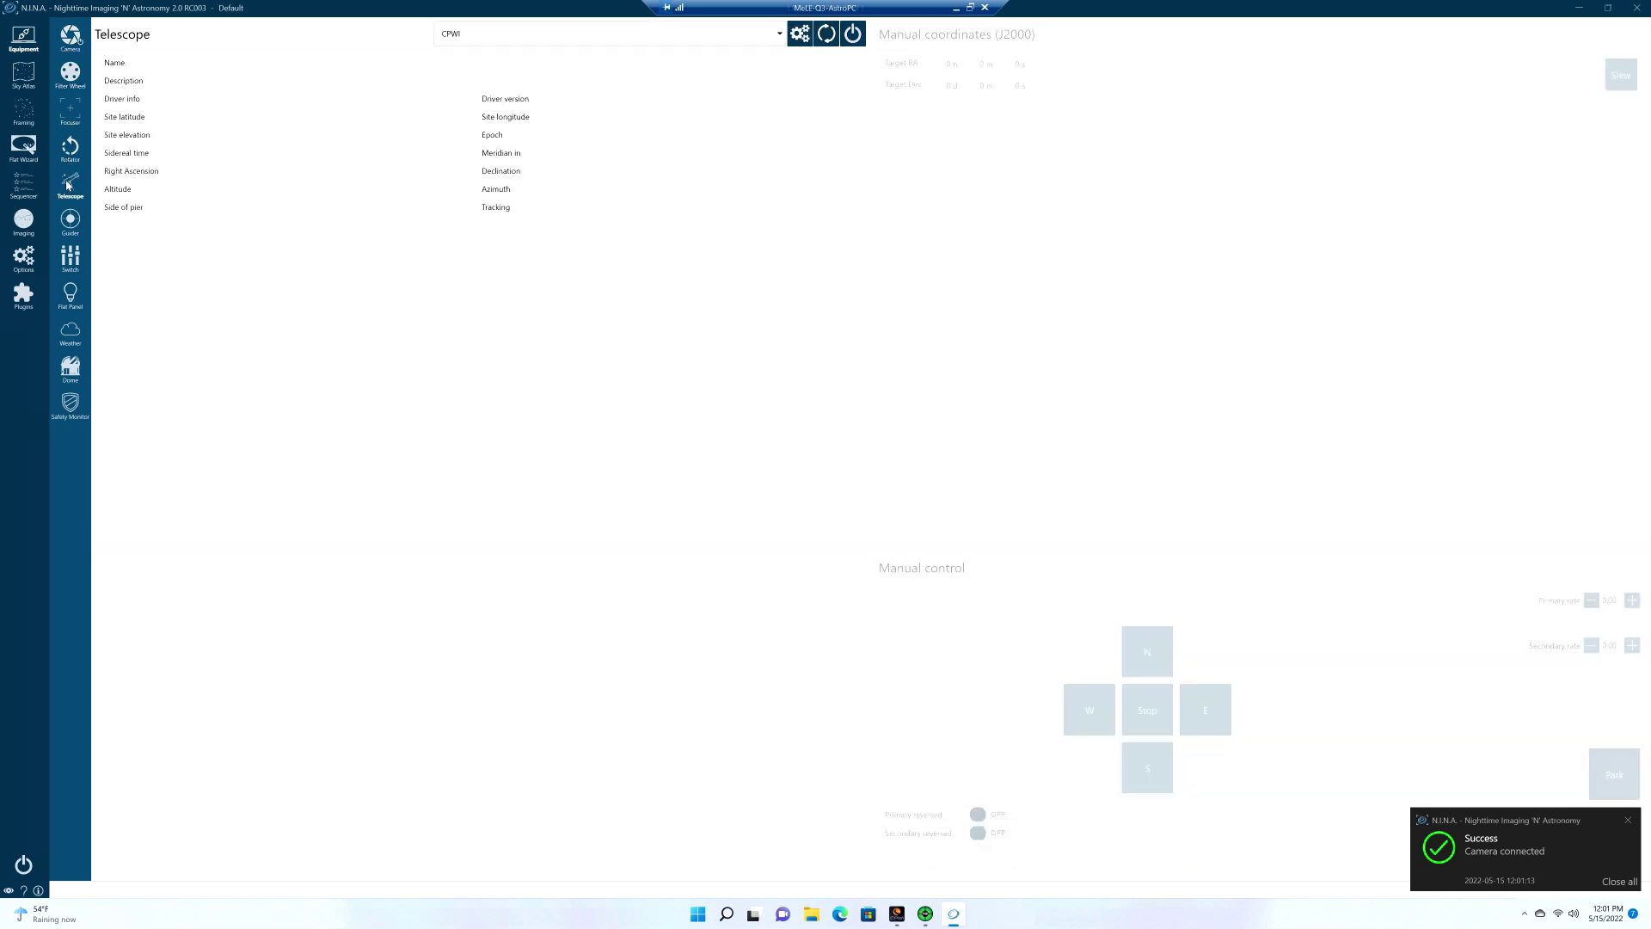
left_click(854, 34)
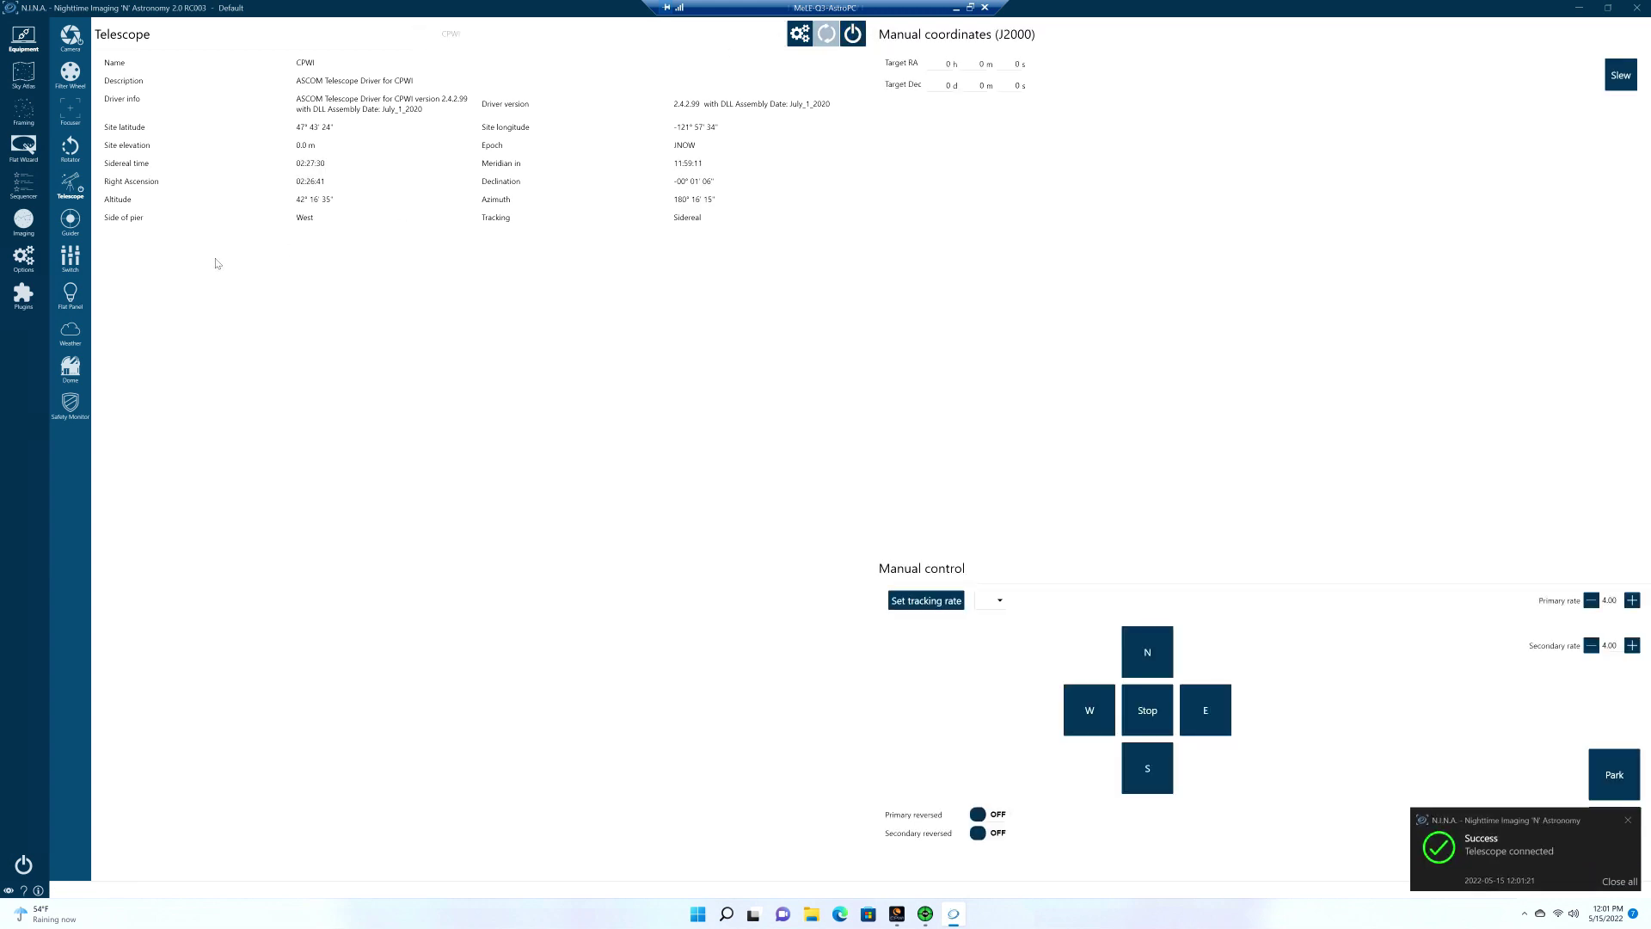
left_click(71, 226)
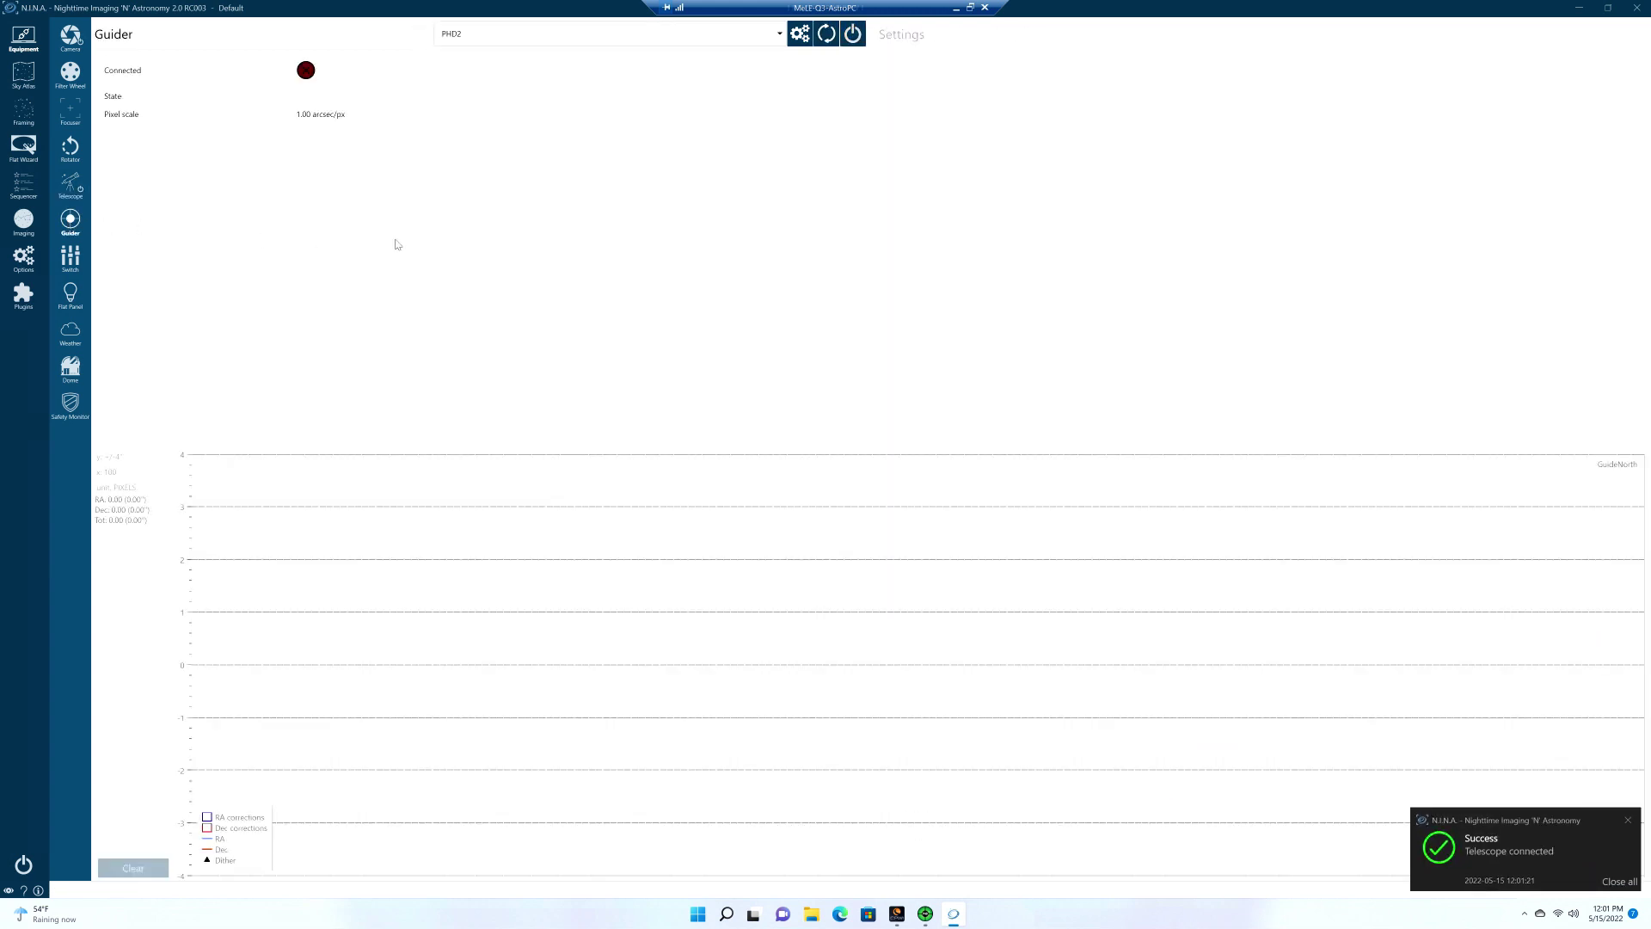
Connect PHD2 as N.I.N.A.'s guider and show the imaging workspace with the guider graph active.
left_click(853, 34)
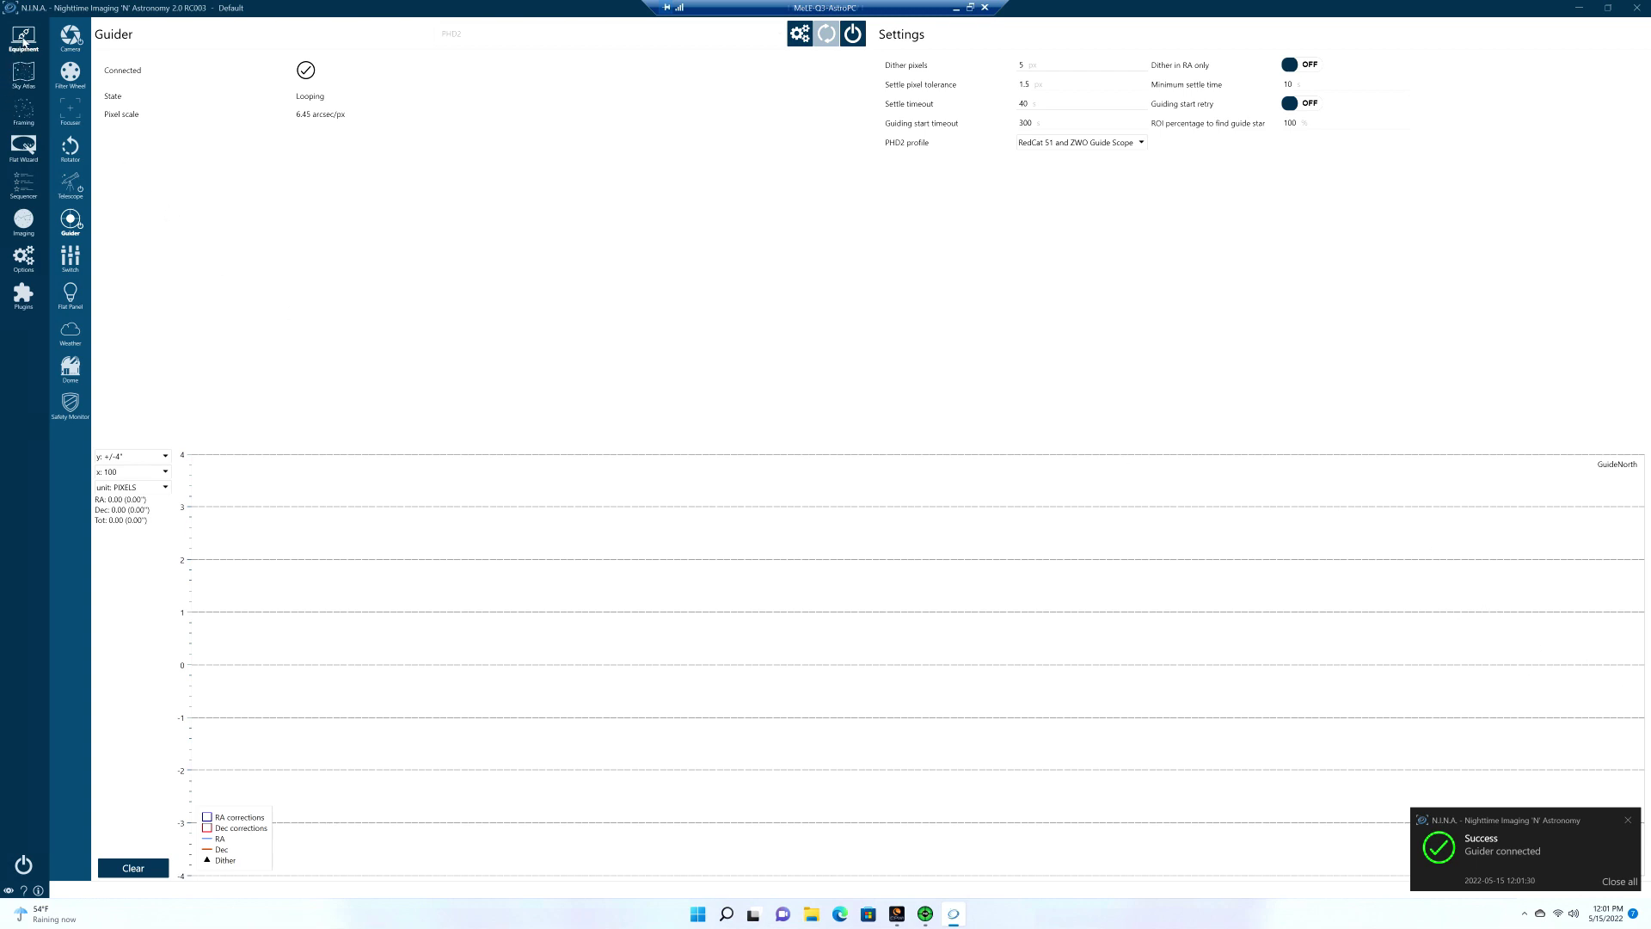
left_click(23, 221)
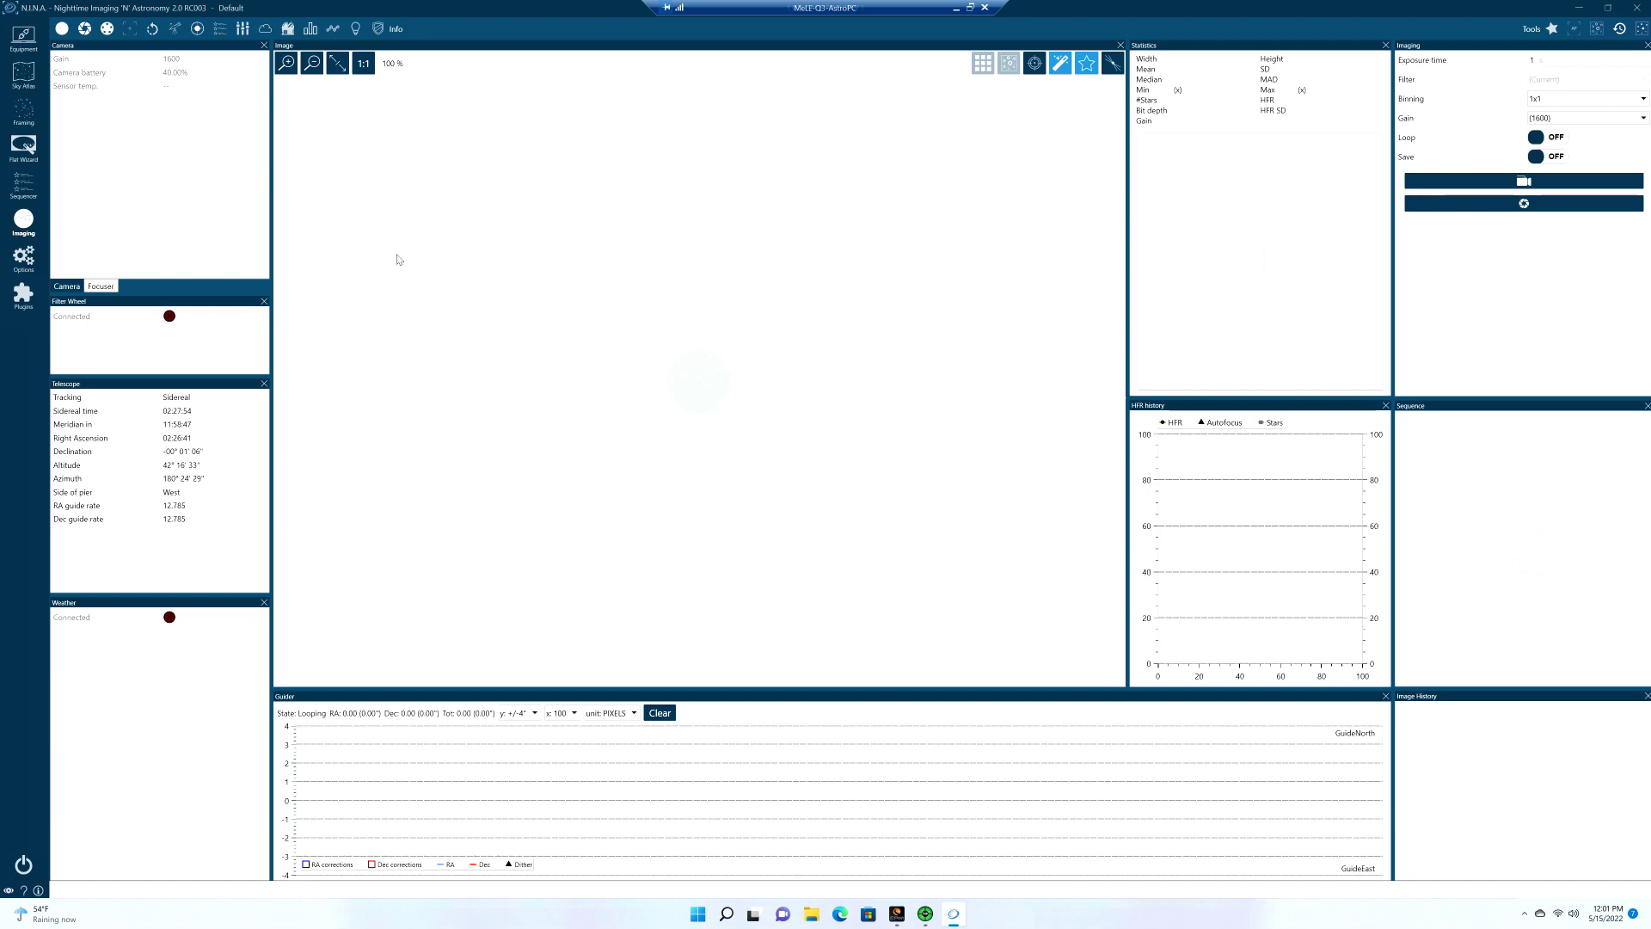
left_click(1253, 702)
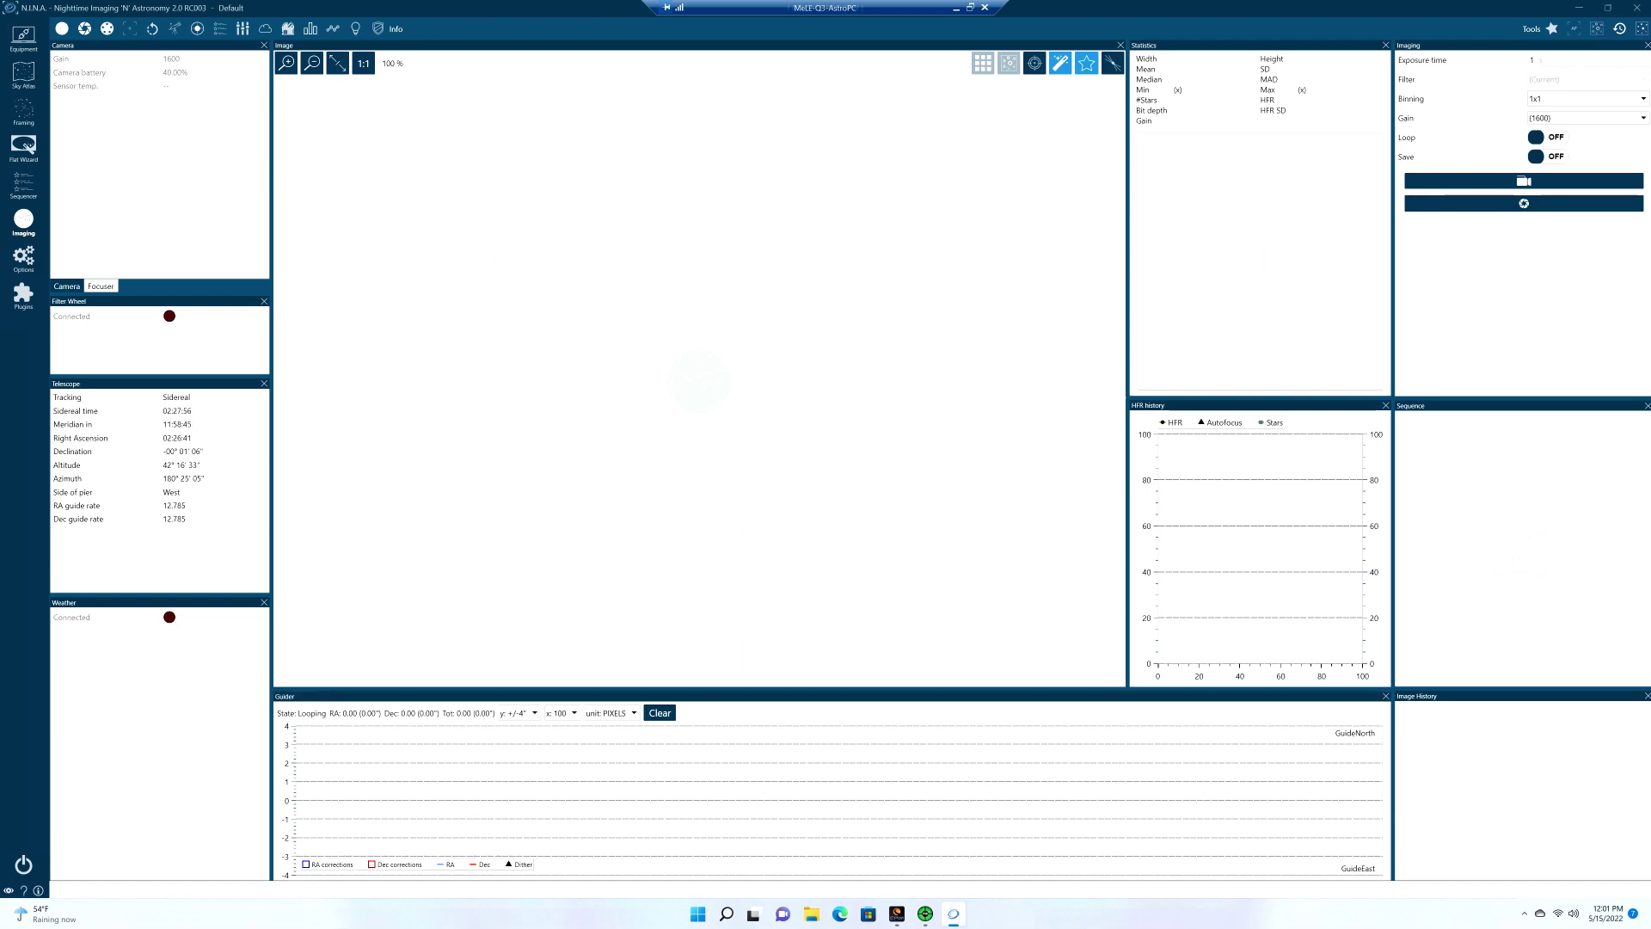